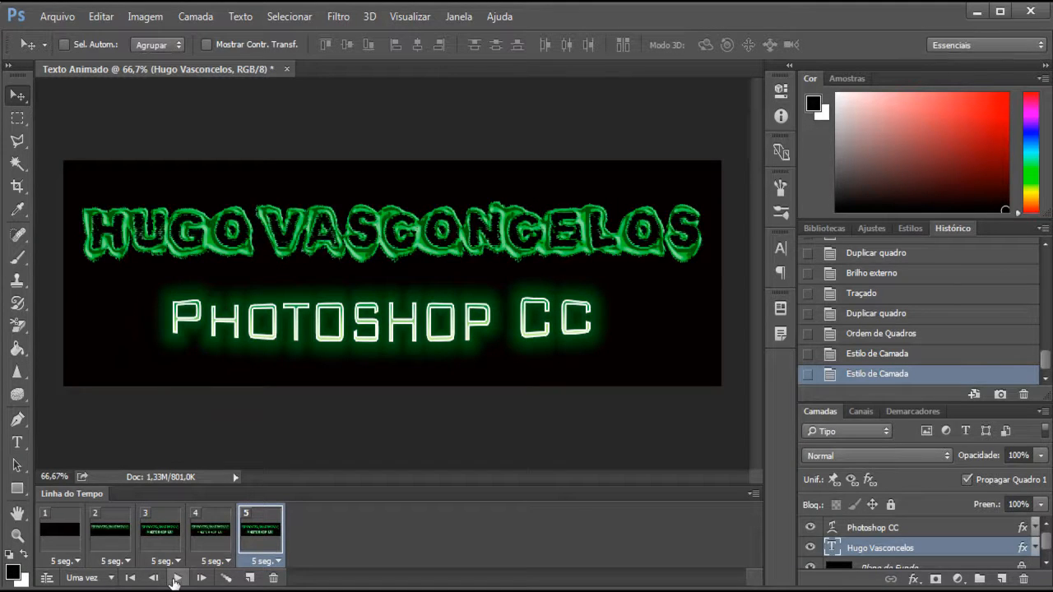
- Preview the text animation and review its five frames one by one
click(177, 578)
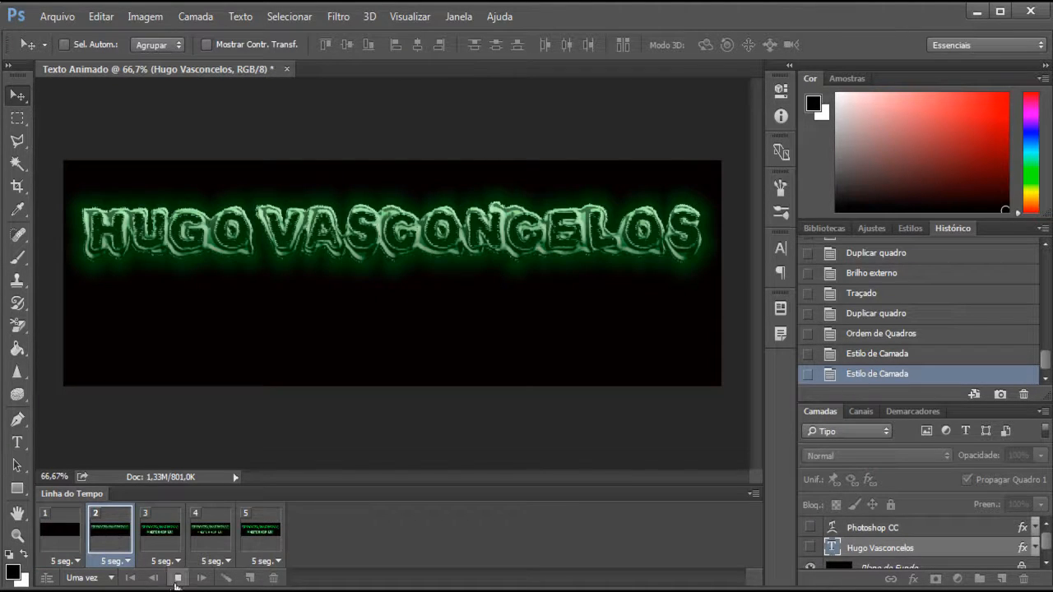
click(178, 579)
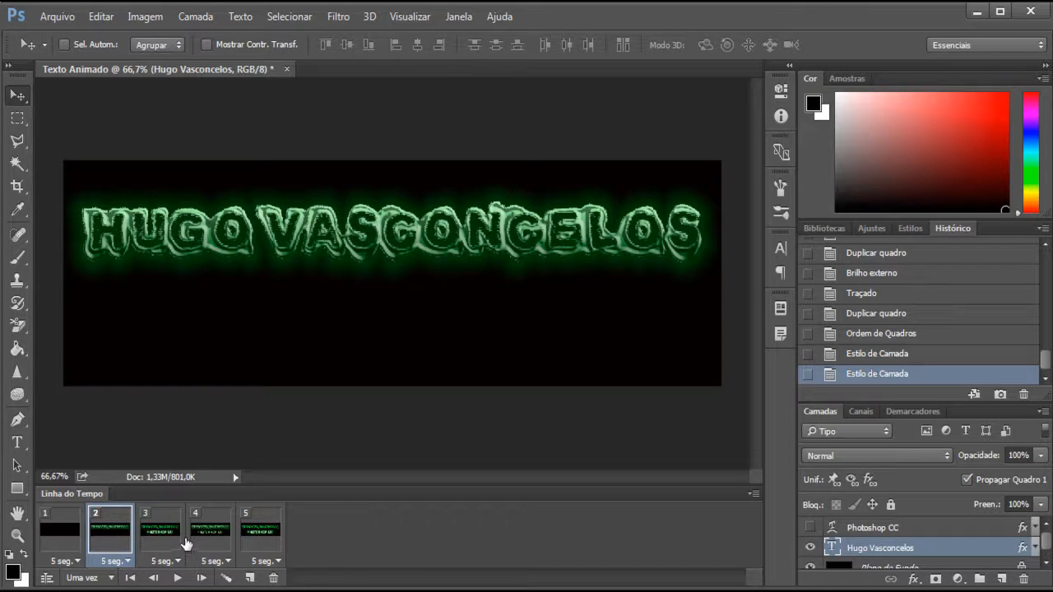
click(65, 542)
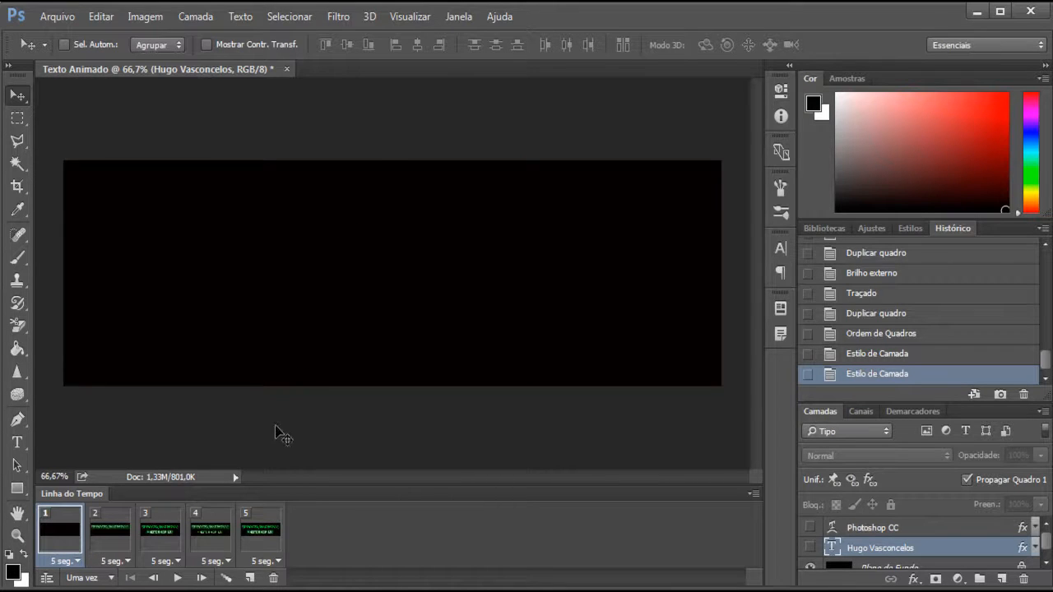
click(108, 537)
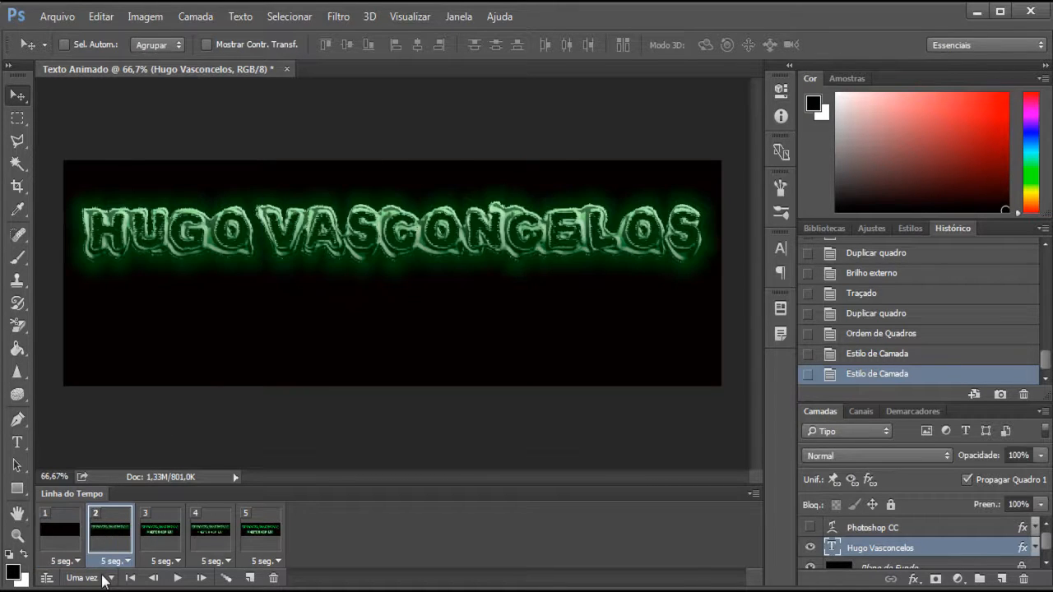
click(165, 535)
click(212, 534)
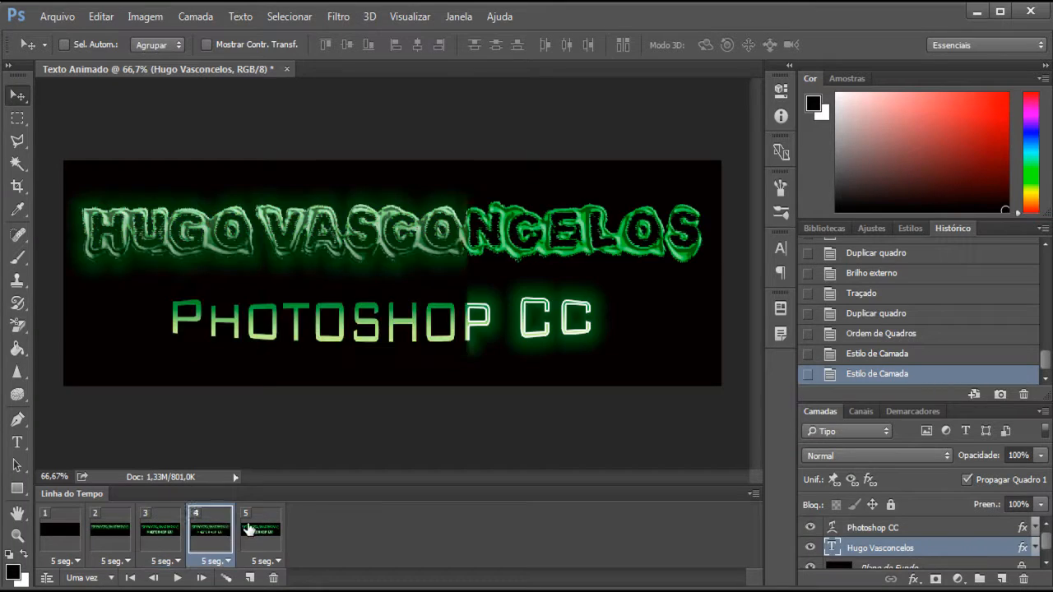
click(259, 533)
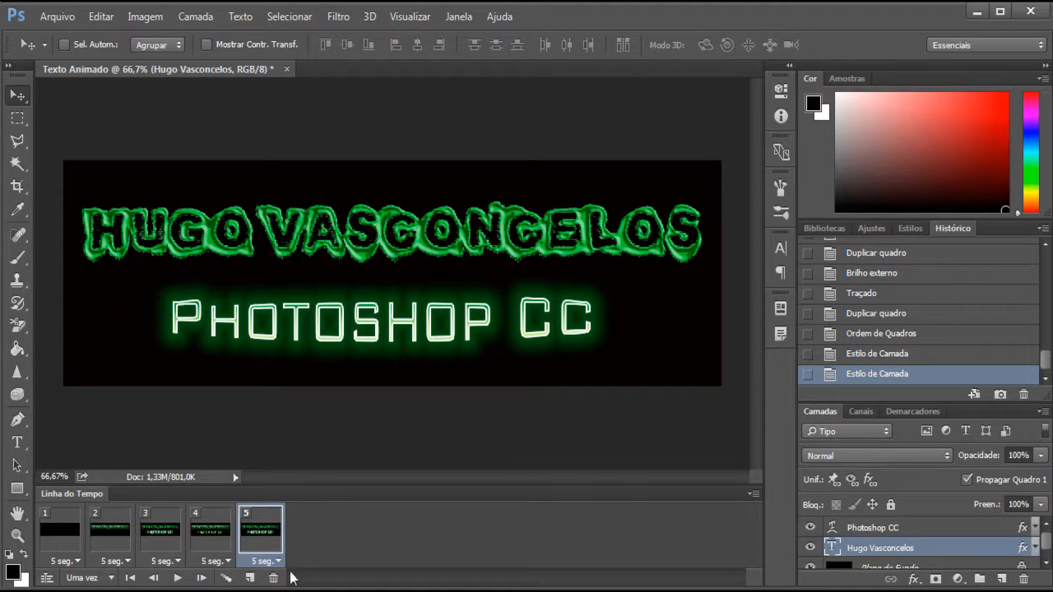
- Select all five animation frames and set their delay to no interval (Sem intervalo)
click(72, 550)
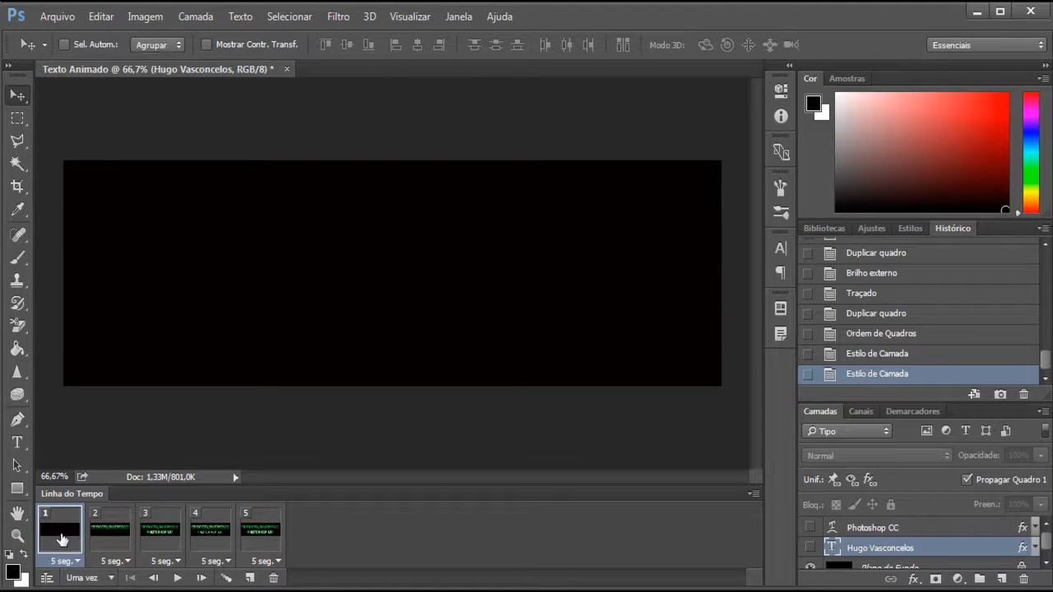
shift+click(263, 535)
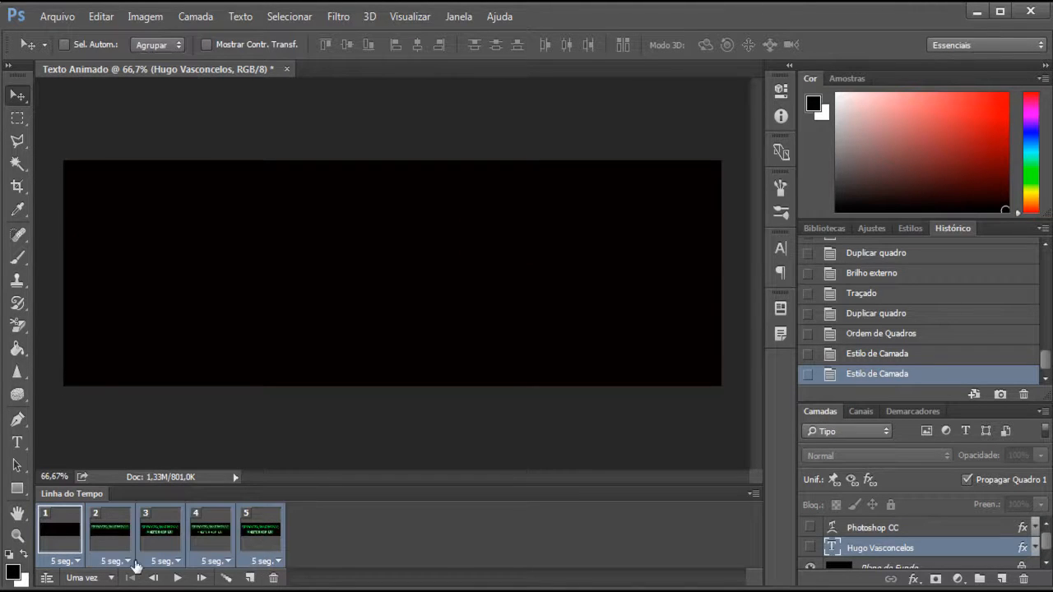
click(66, 542)
ctrl+click(153, 527)
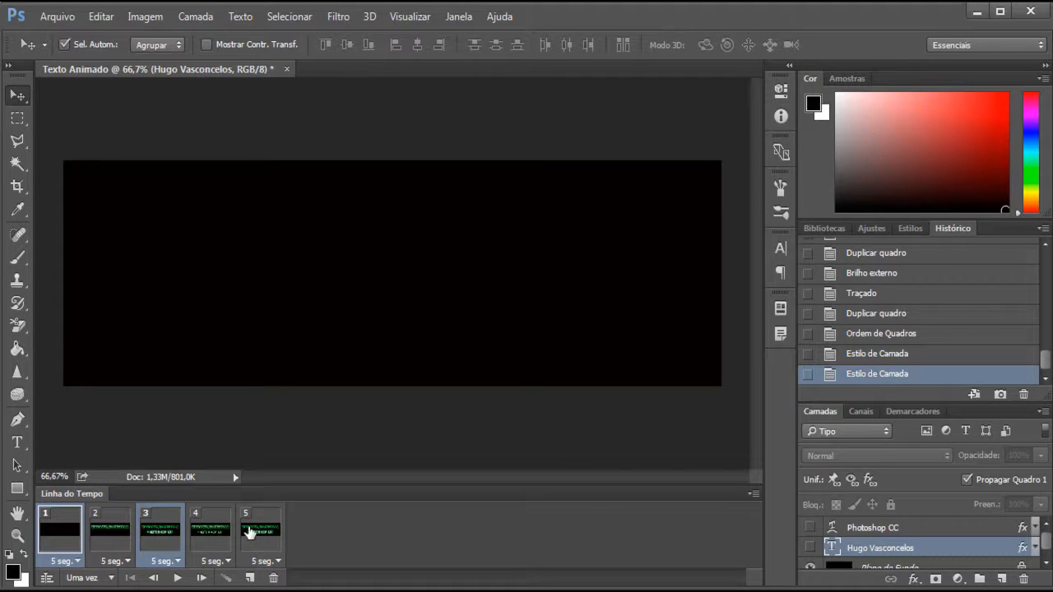
ctrl+click(251, 533)
click(69, 535)
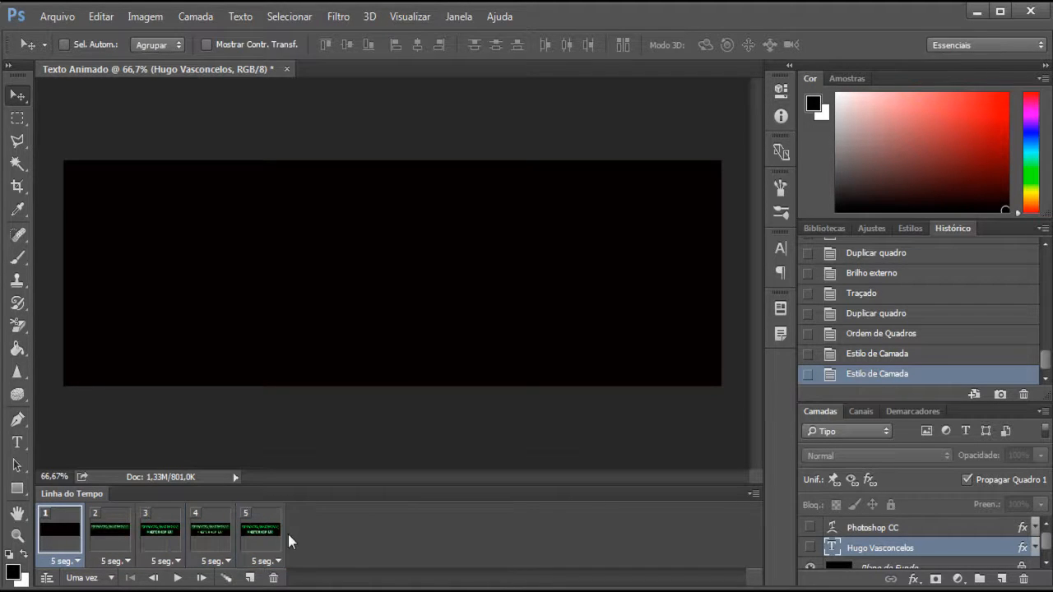
shift+click(266, 529)
click(73, 563)
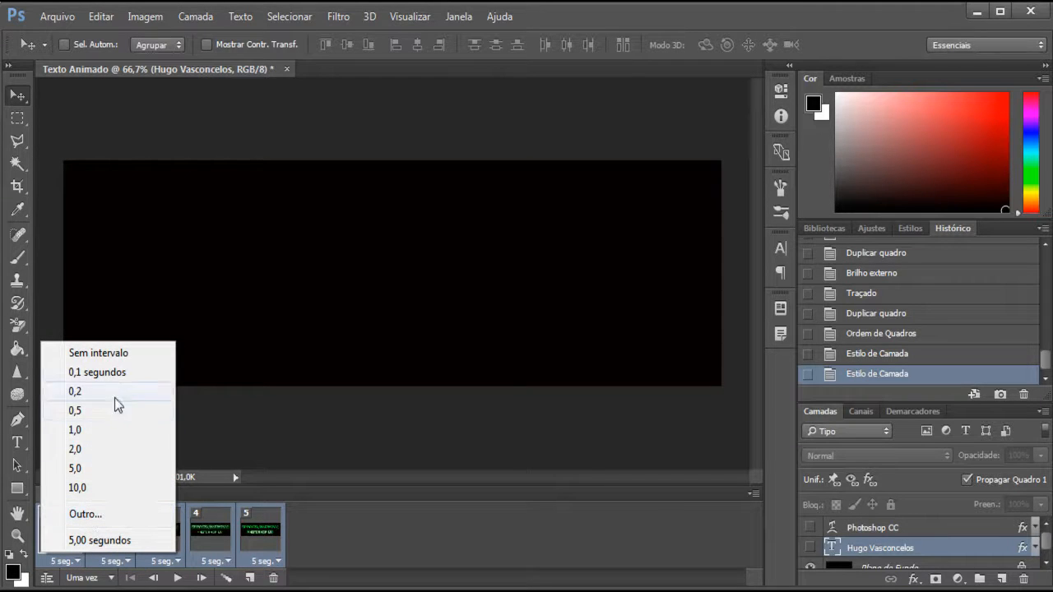
click(104, 354)
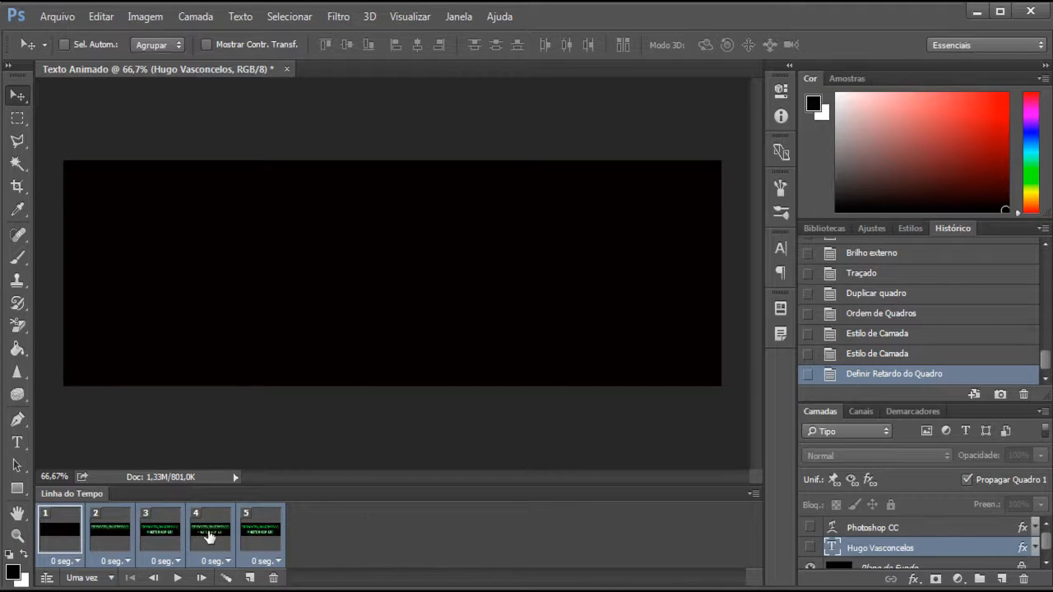
- Play back the animation twice to check its speed without any frame delay
click(207, 536)
click(179, 579)
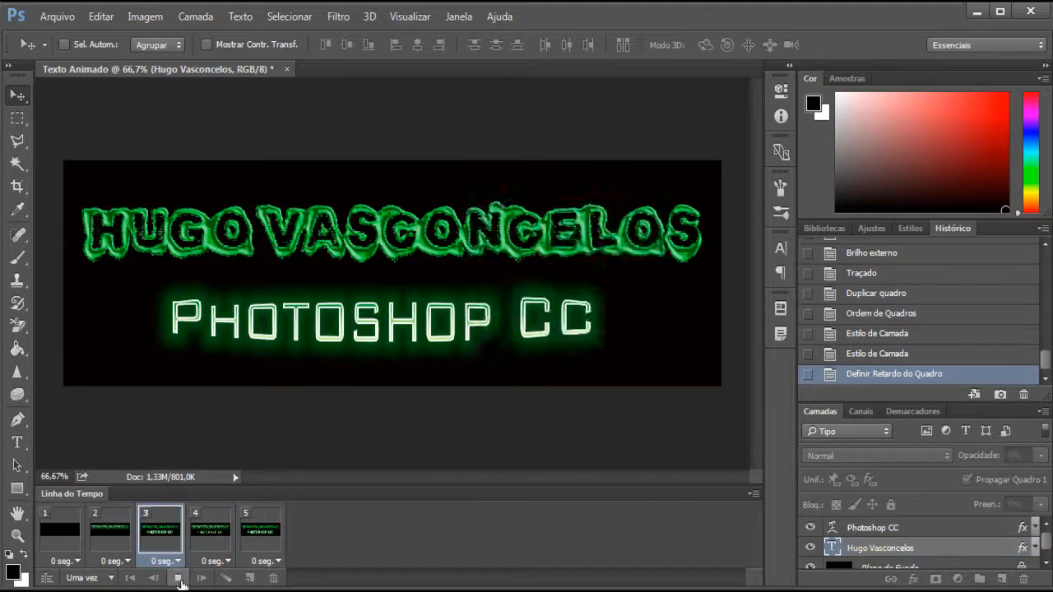
click(178, 578)
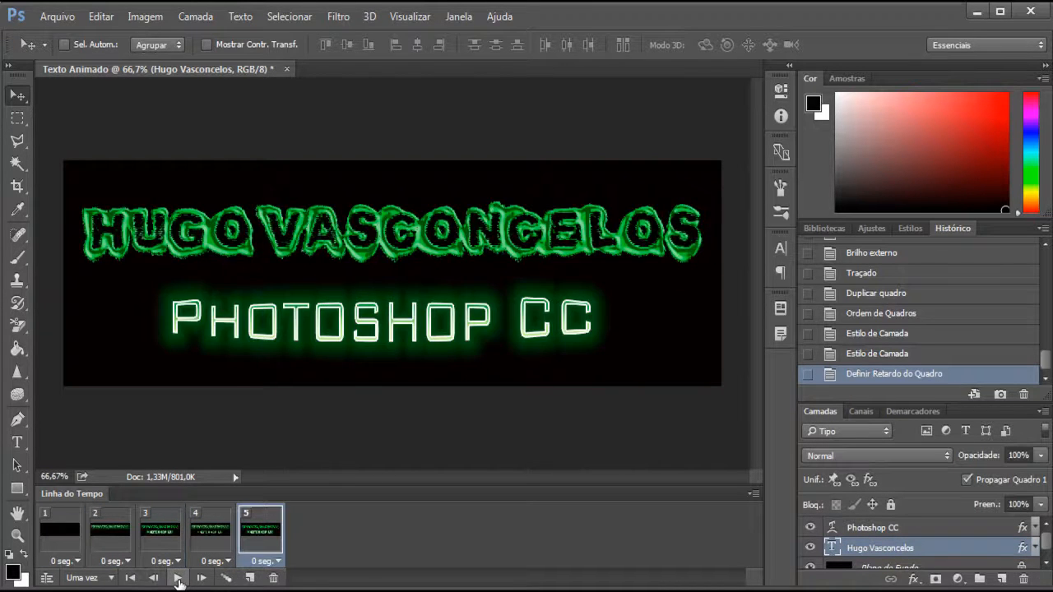
click(179, 581)
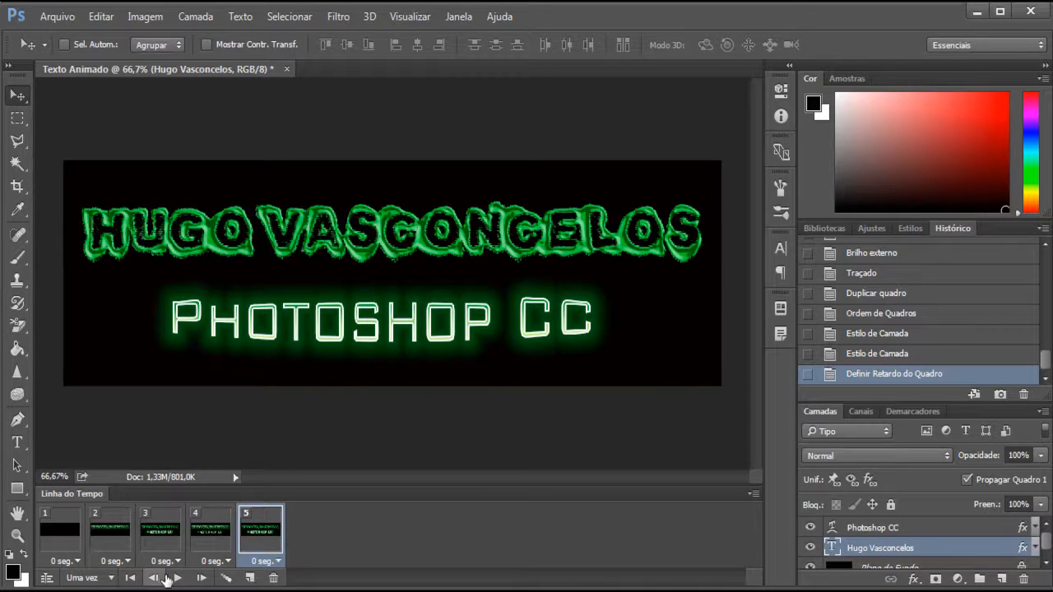
- Set the animation's looping to forever (Sempre) and preview the continuous playback
click(77, 579)
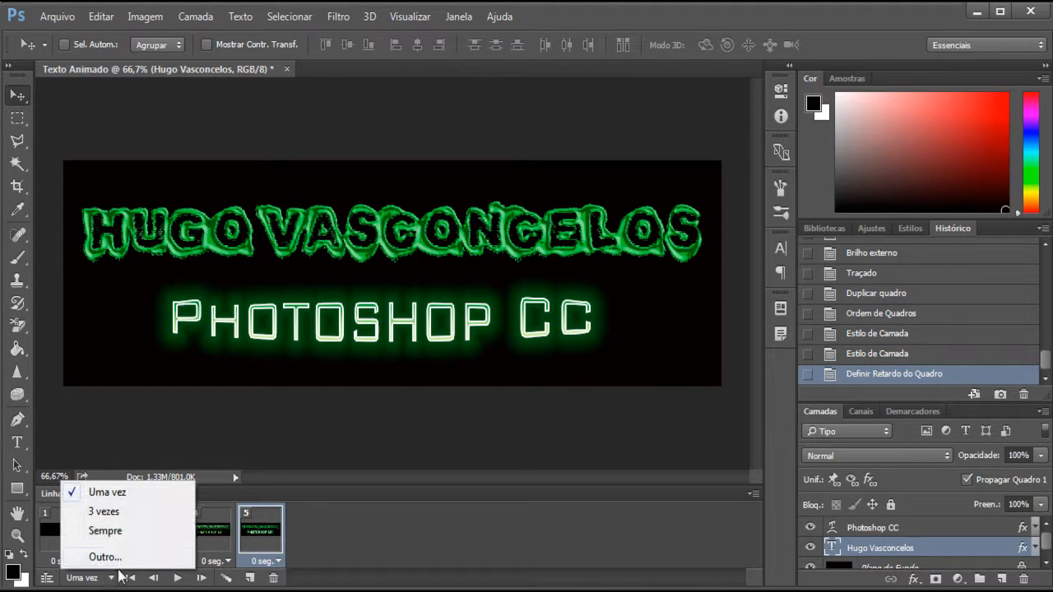
click(119, 532)
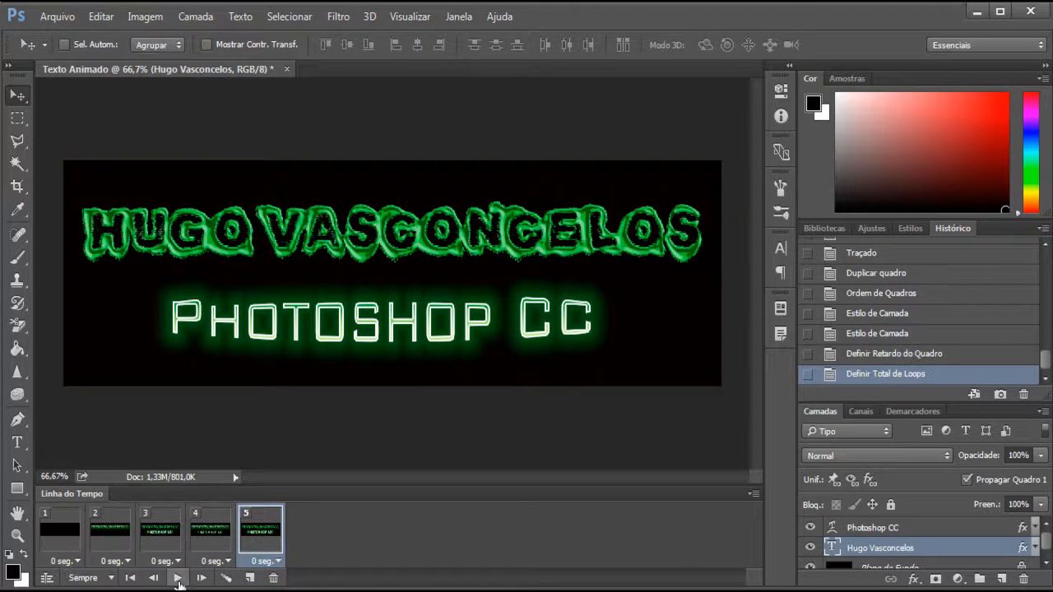
click(177, 578)
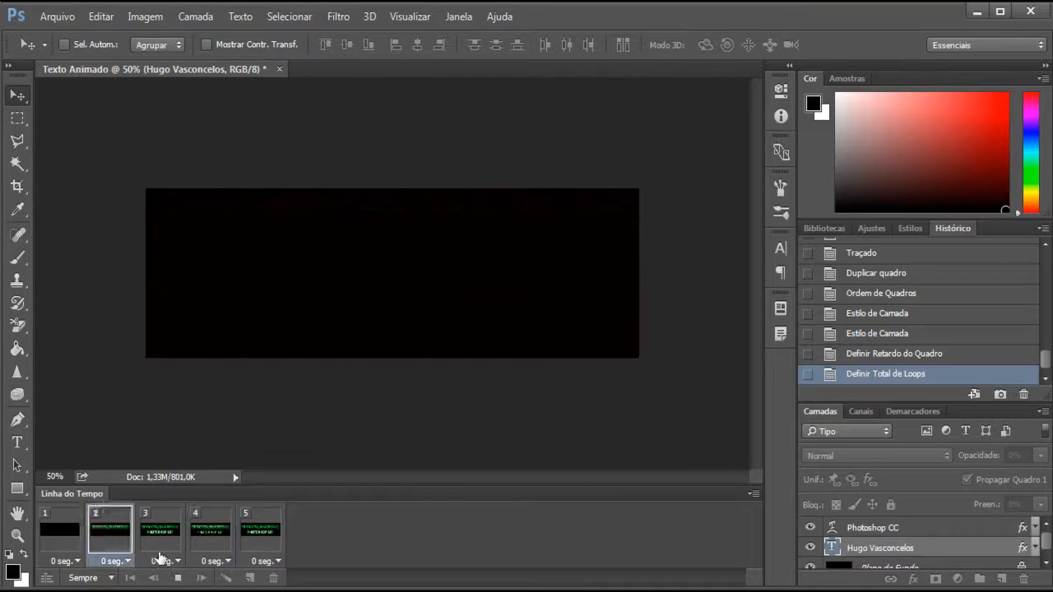
click(178, 579)
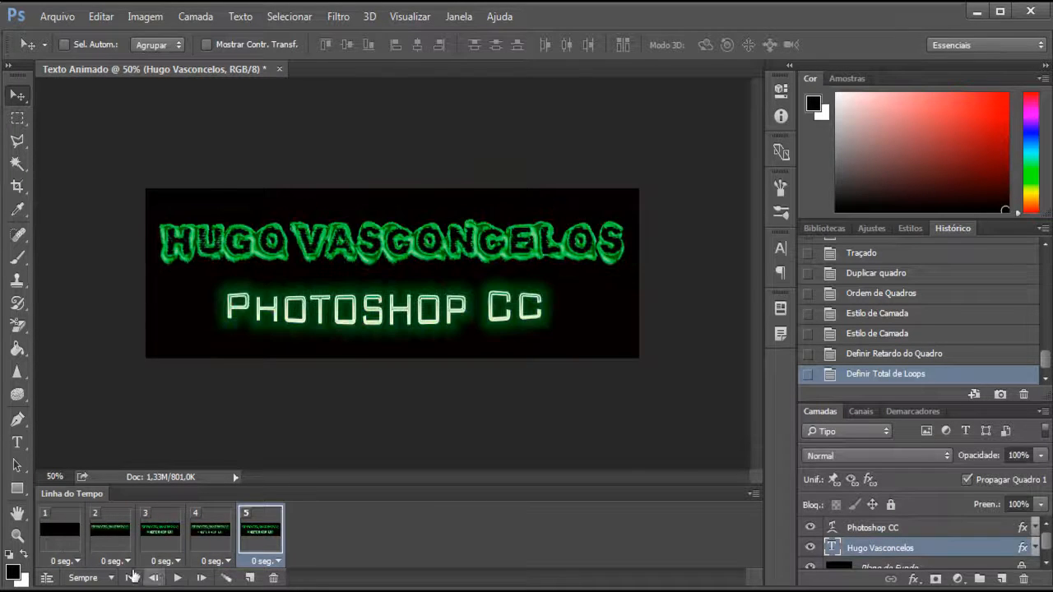
- Set the delay of all five frames to 0.1 seconds and play the animation
click(58, 545)
shift+click(277, 535)
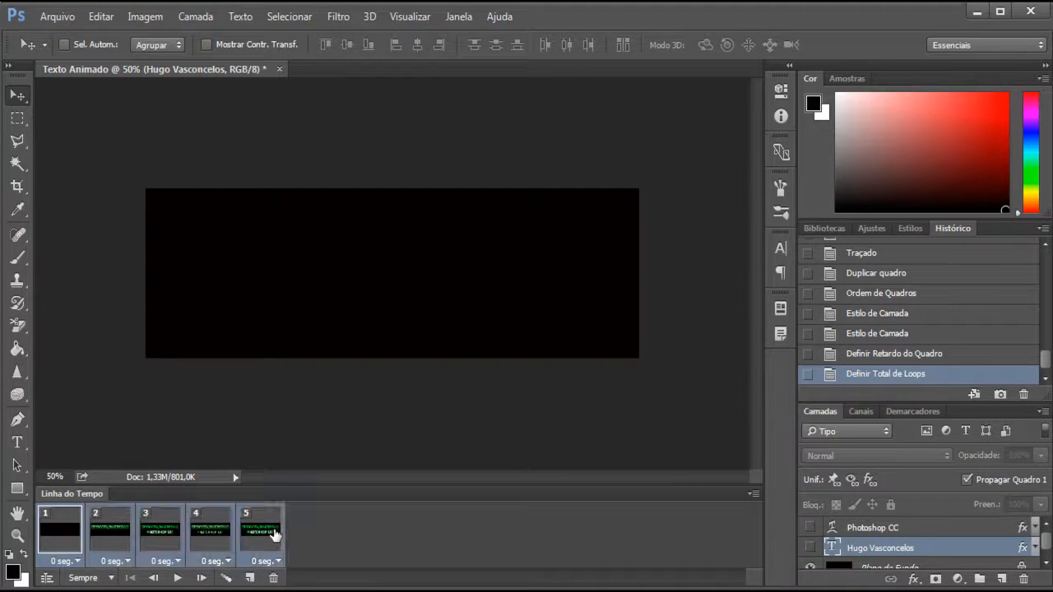
click(80, 562)
click(79, 372)
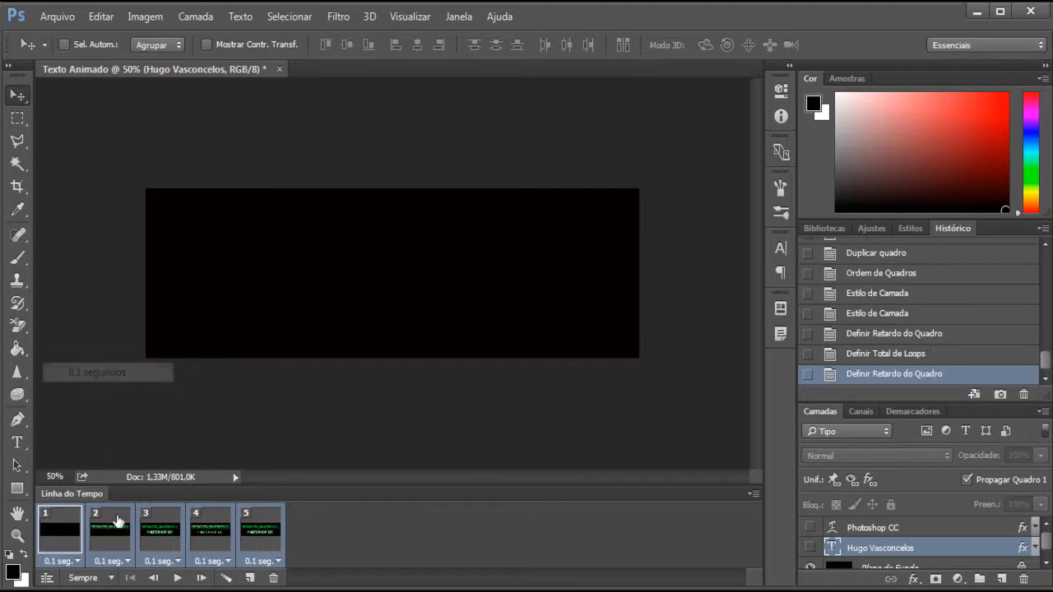
click(178, 578)
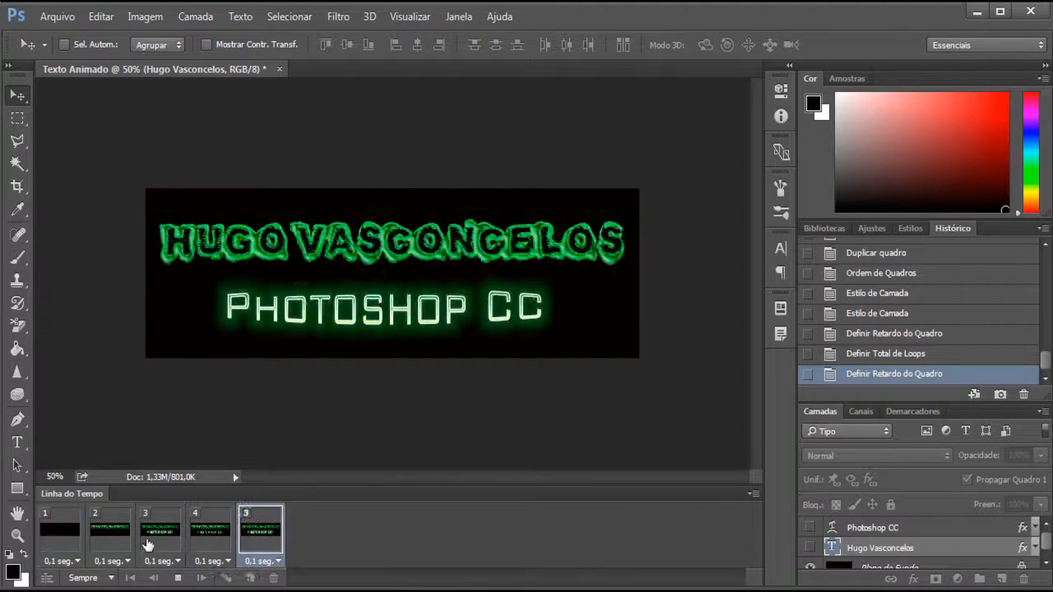
- Change the delay of all five frames to 0.5 seconds and preview the animation
click(69, 543)
shift+click(262, 549)
click(62, 561)
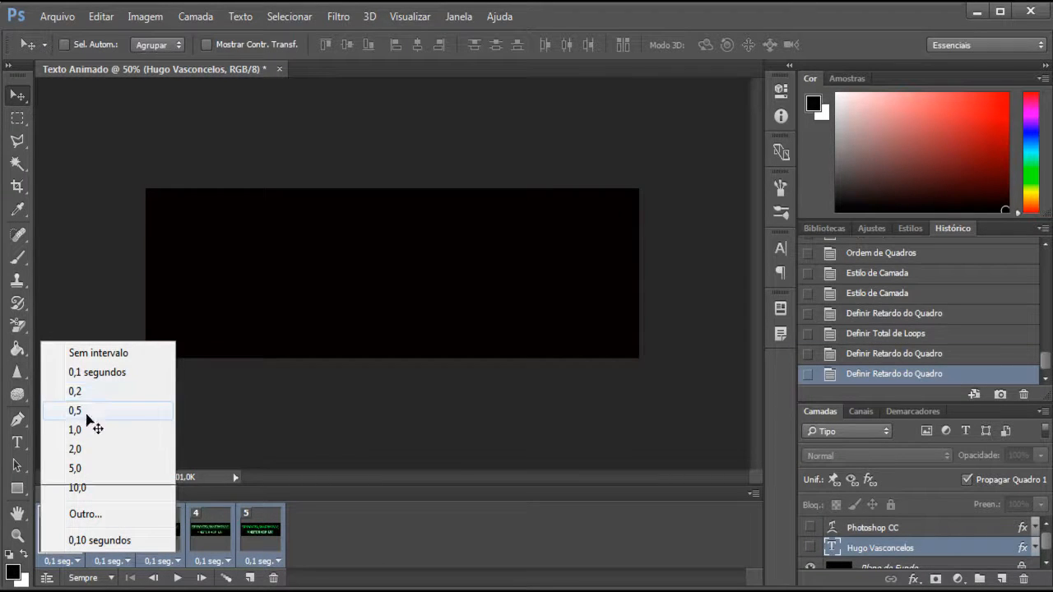
click(89, 411)
click(179, 578)
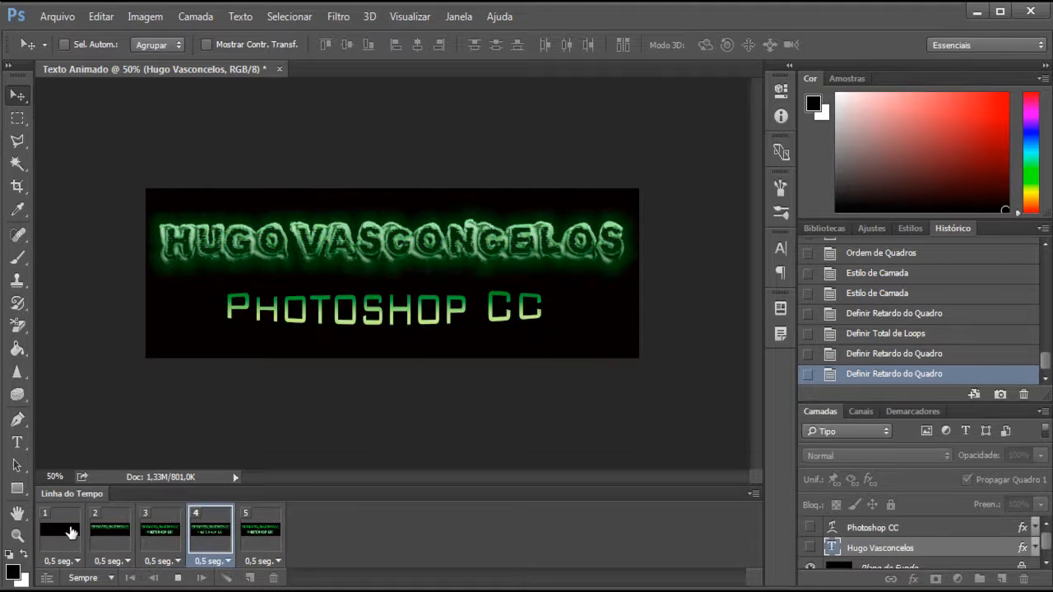
- Stop the playback and compare the text effects of frames 4 and 5 by alternating between them
click(278, 534)
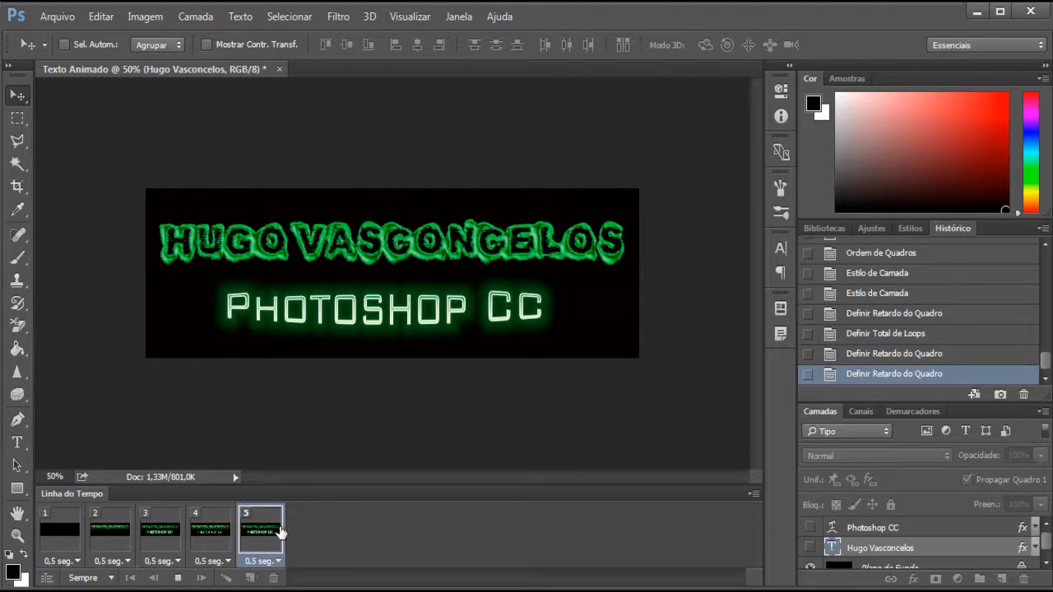
click(218, 532)
click(252, 533)
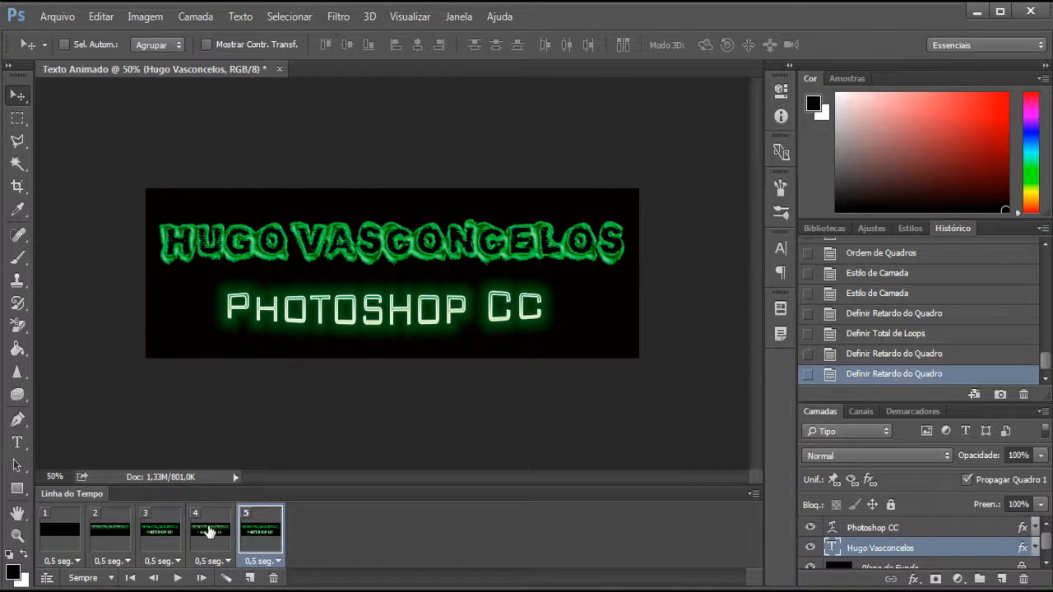
click(209, 531)
click(253, 532)
click(215, 532)
click(248, 533)
- Duplicate frames 4 and 5 together five times and preview the extended animation
click(218, 533)
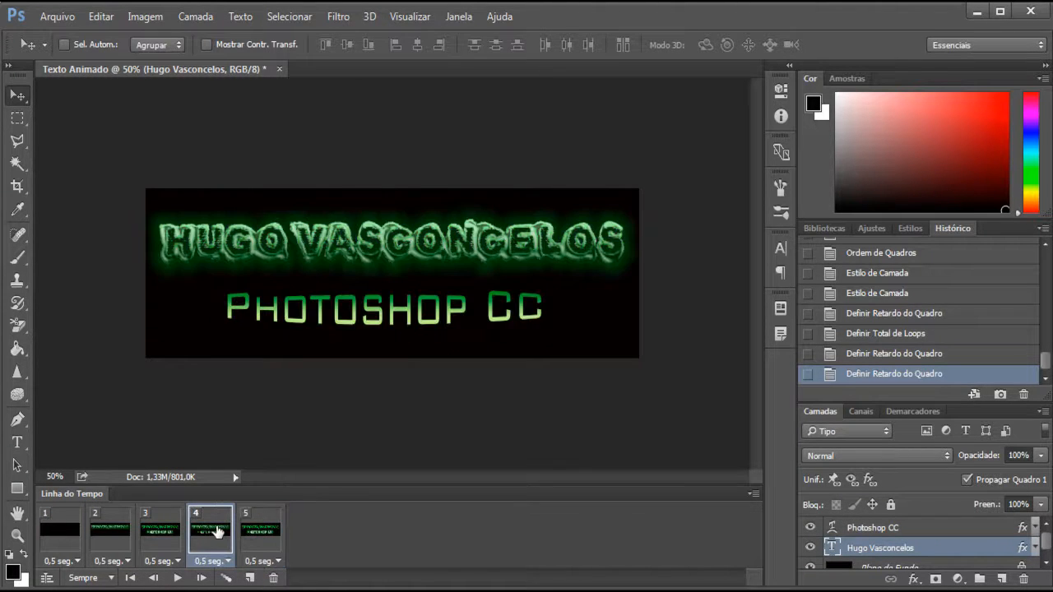
shift+click(268, 535)
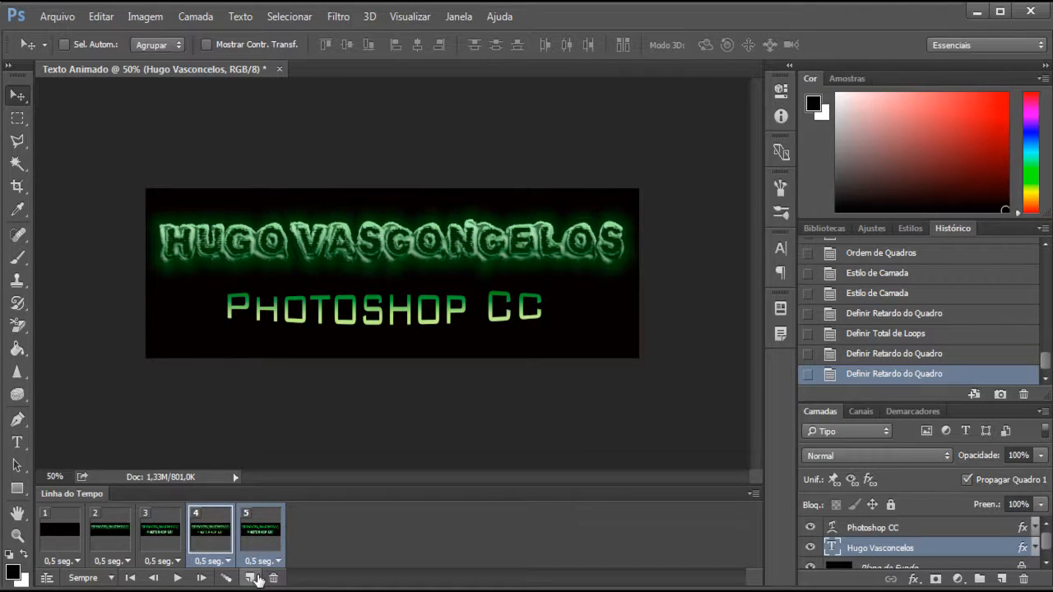
click(252, 579)
click(251, 578)
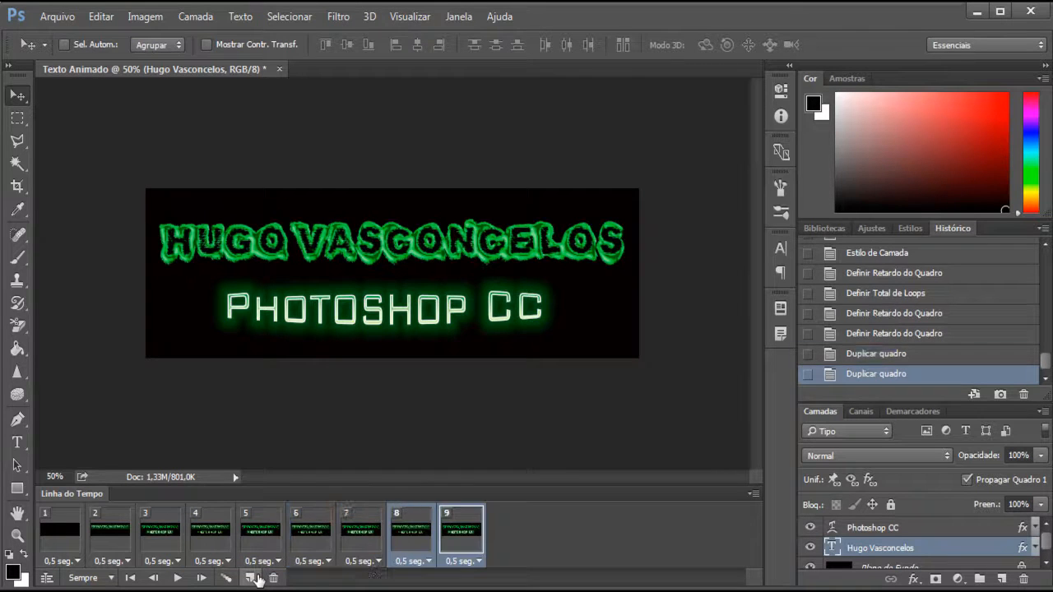
click(252, 578)
click(251, 579)
click(250, 578)
click(178, 579)
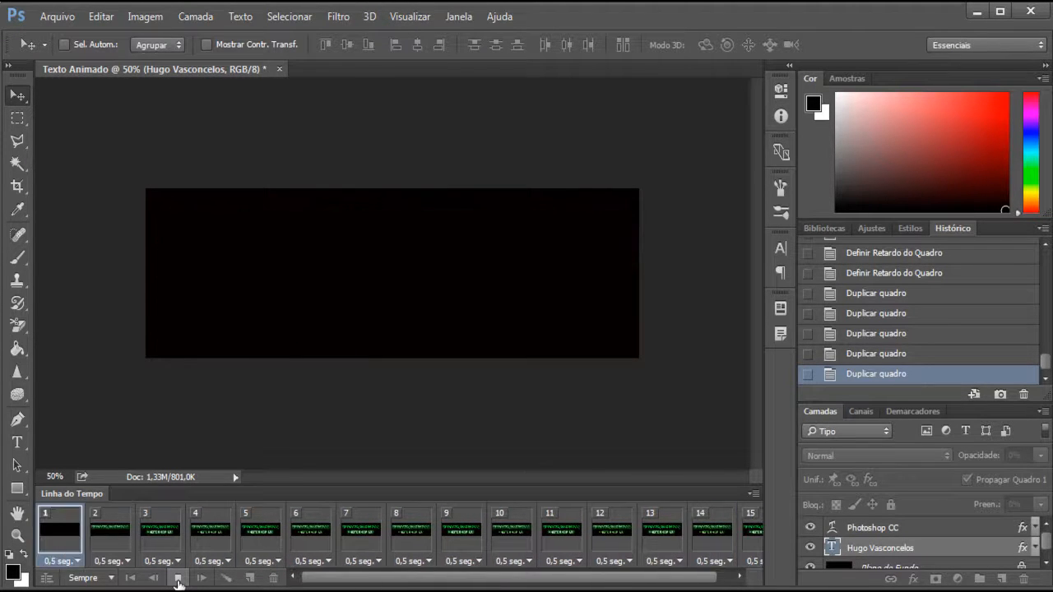
- Select all fifteen frames, set a custom delay of 0.3 seconds and play the animation
click(71, 543)
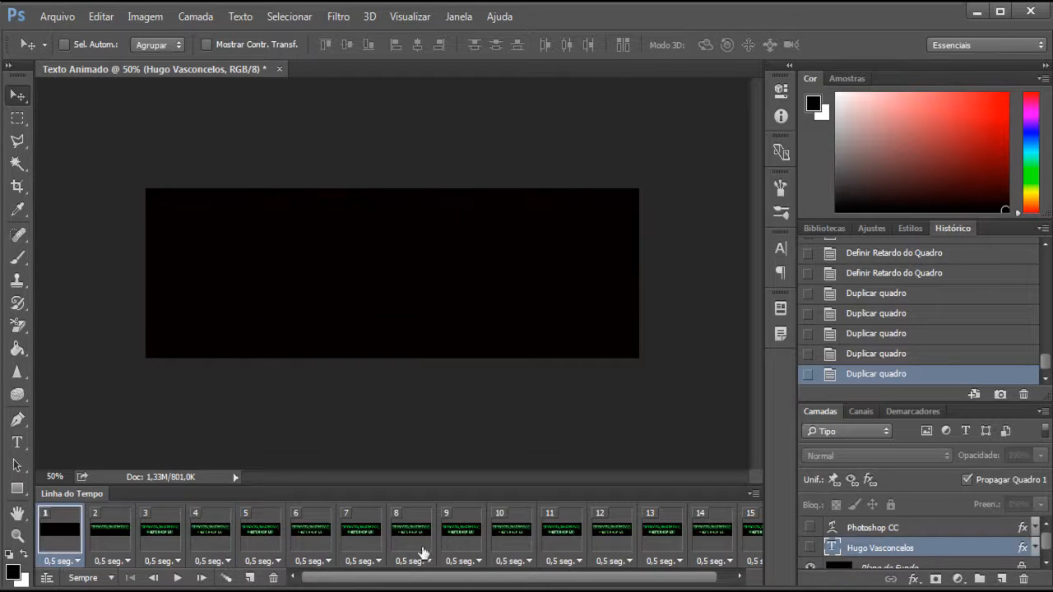
drag(580, 581, 594, 582)
shift+click(729, 535)
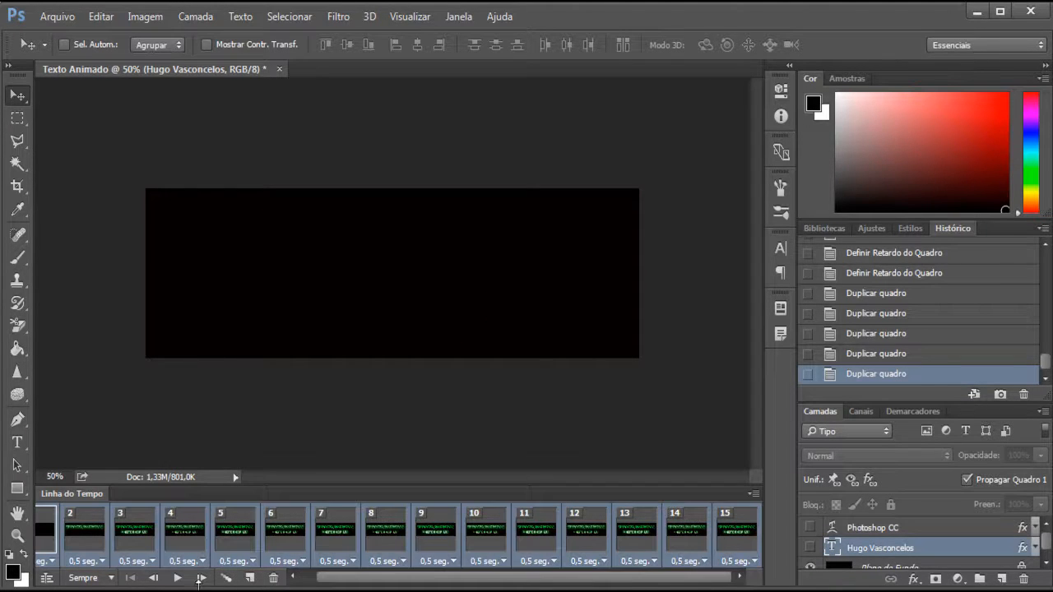
click(186, 563)
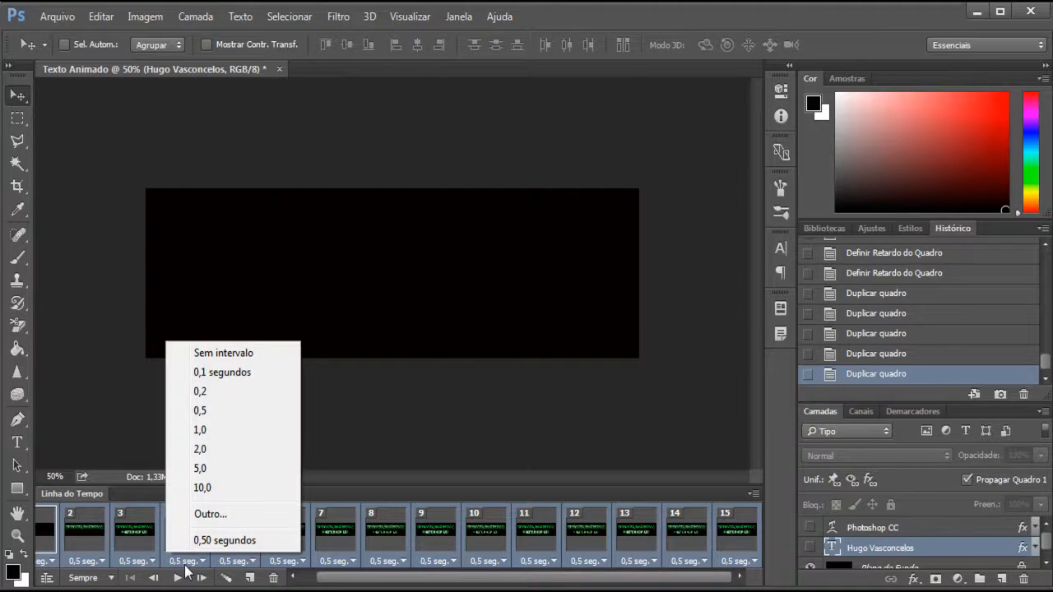
click(223, 516)
text(0,3)
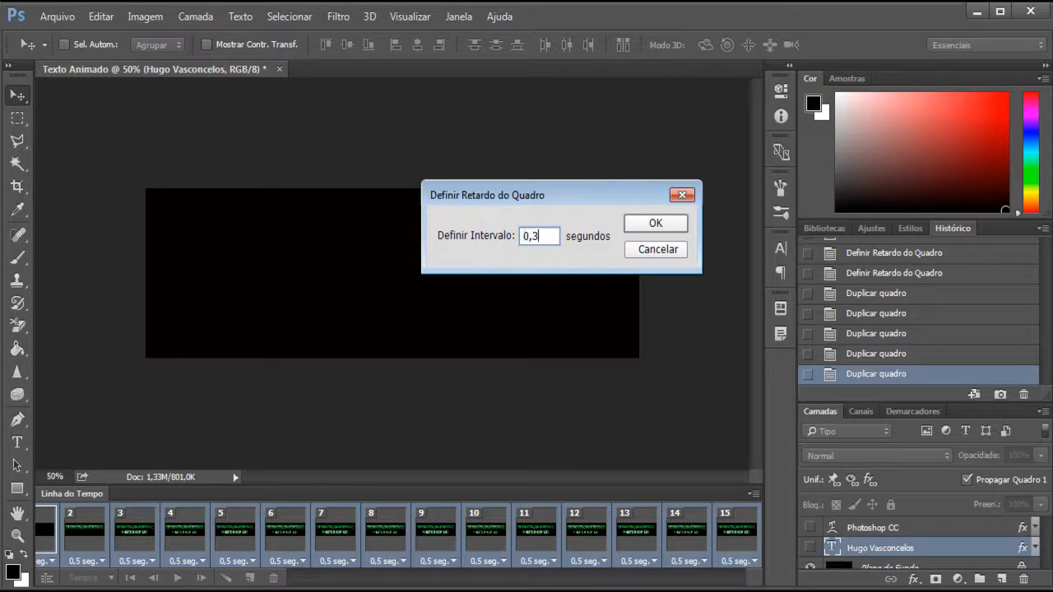
key(Return)
click(178, 579)
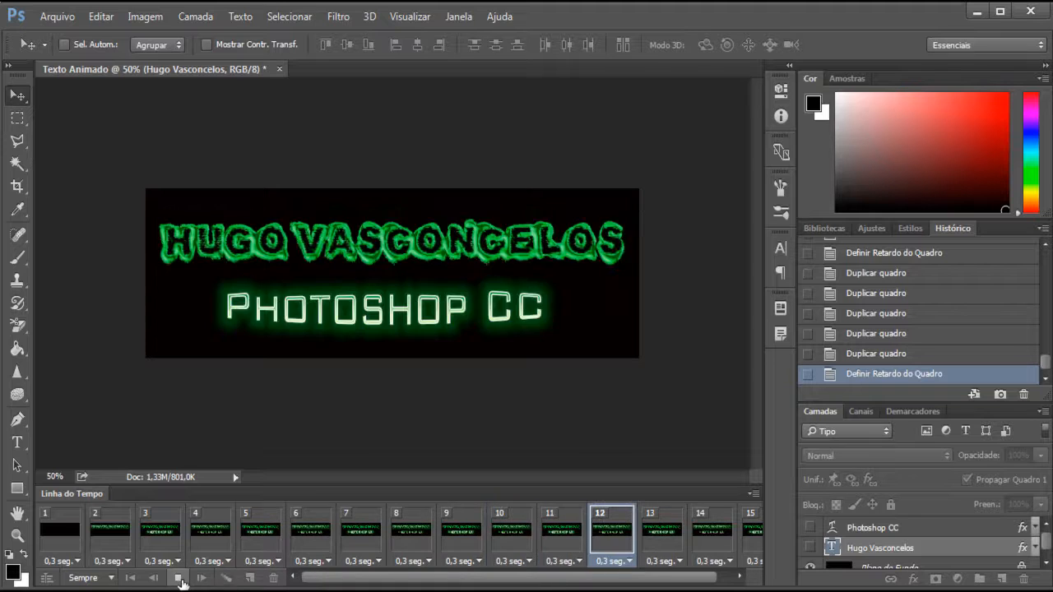
- Stop the animation playback
click(179, 579)
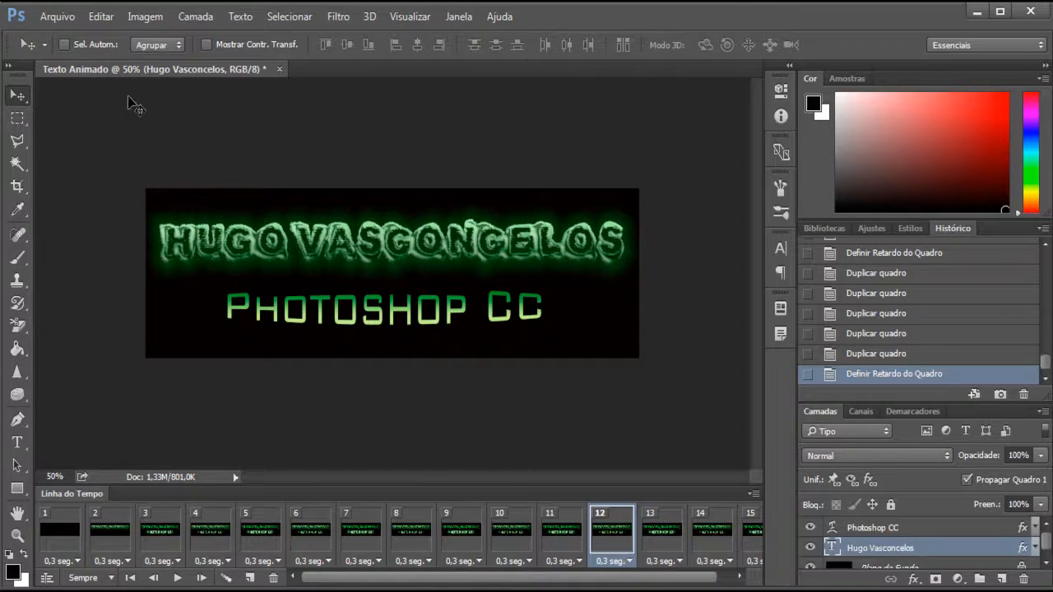
click(56, 17)
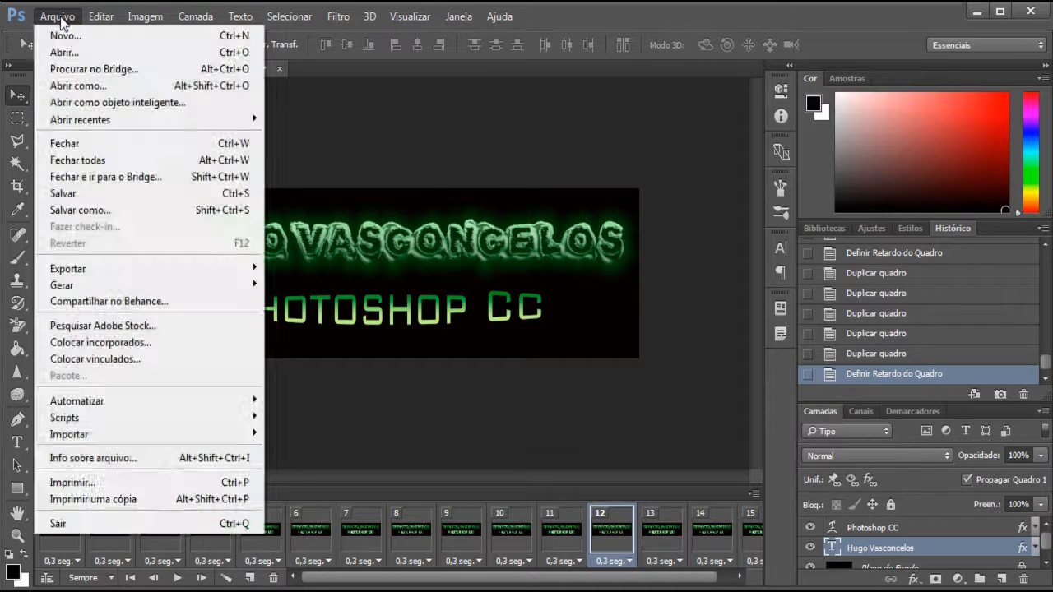
click(127, 214)
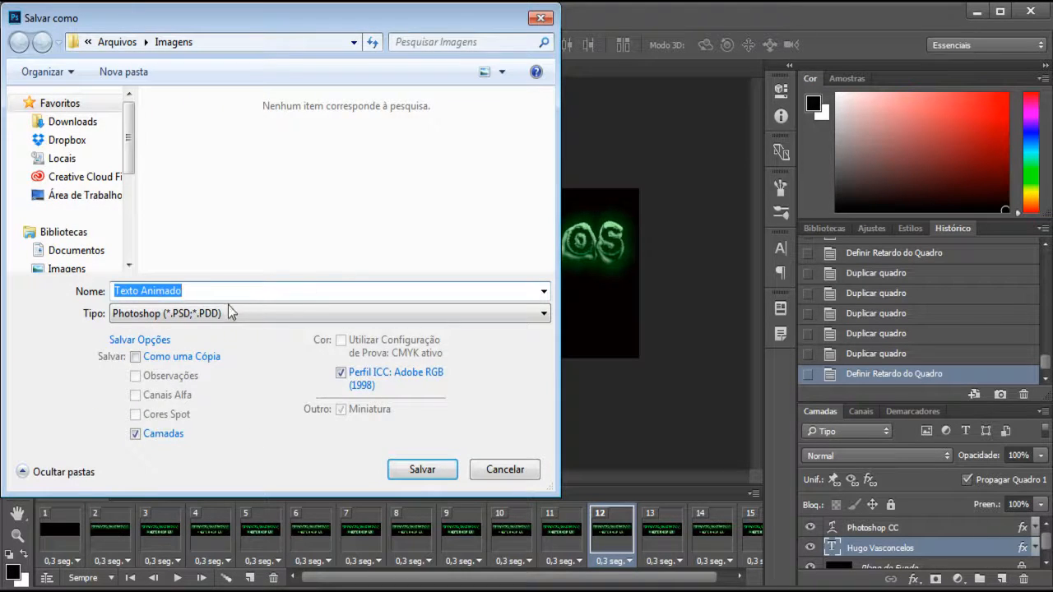
click(219, 314)
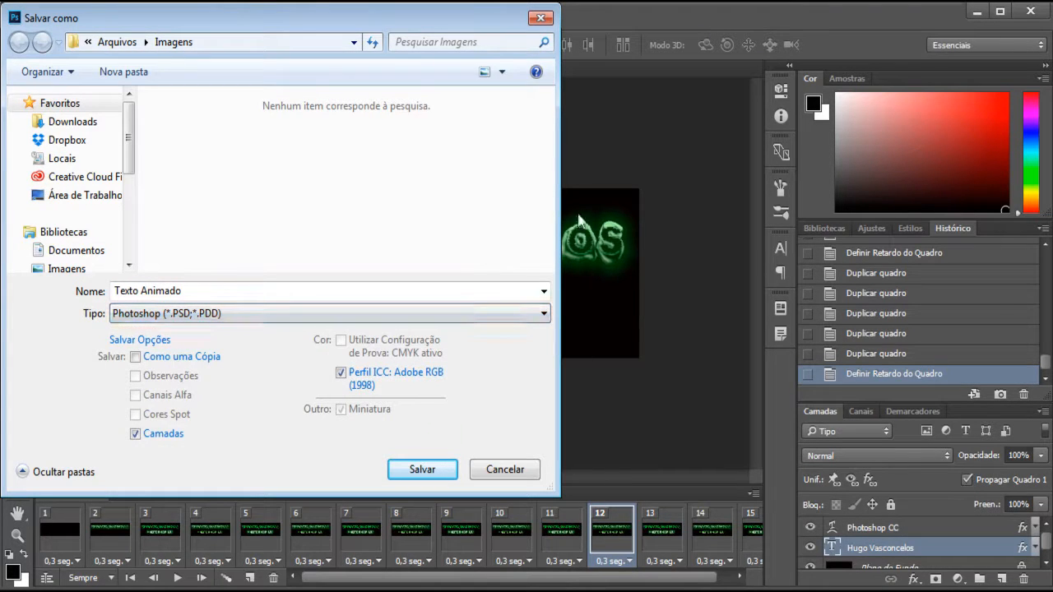
click(540, 17)
- Select frame 13 and save the document as Texto Animado in PSD format in the Imagens folder with maximum compatibility
click(704, 533)
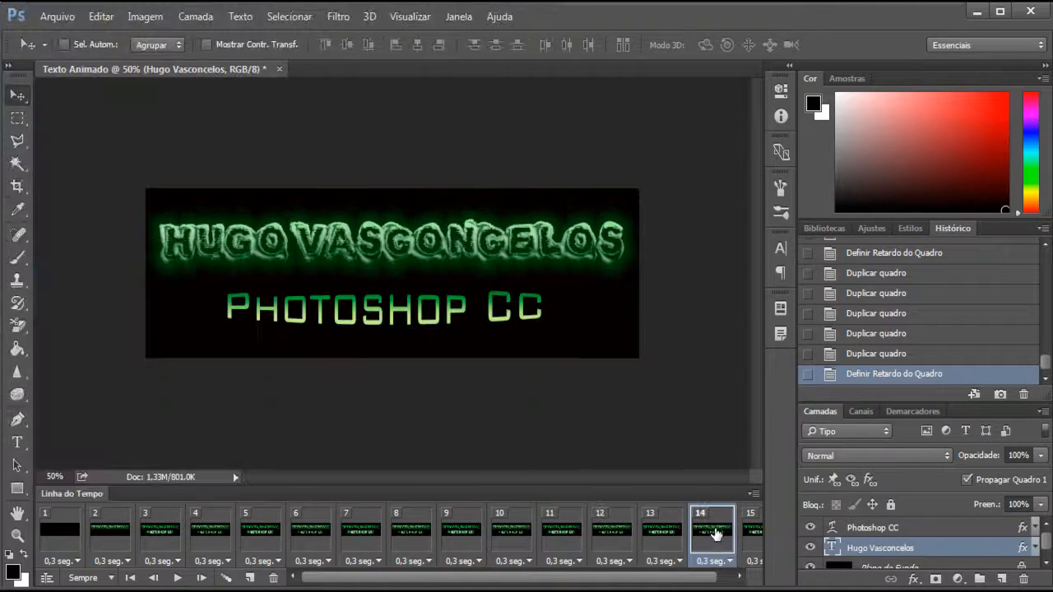
click(665, 532)
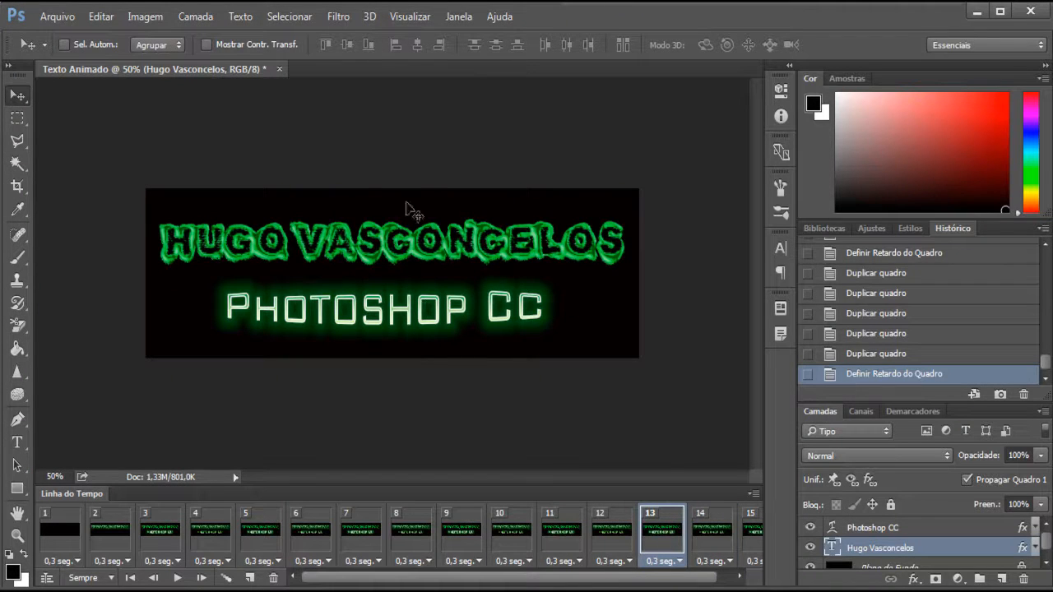
click(57, 15)
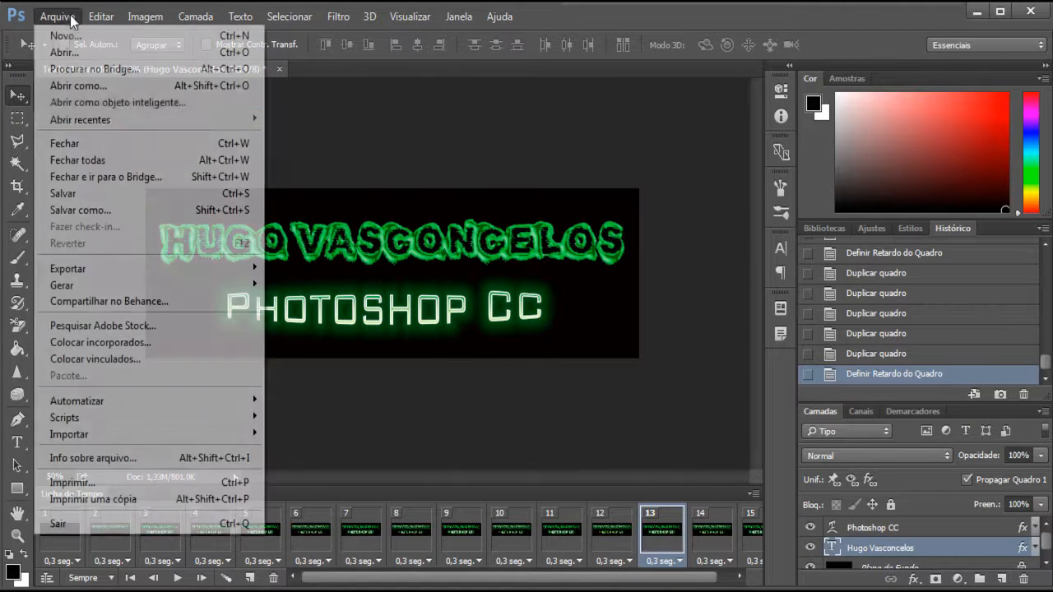
click(97, 213)
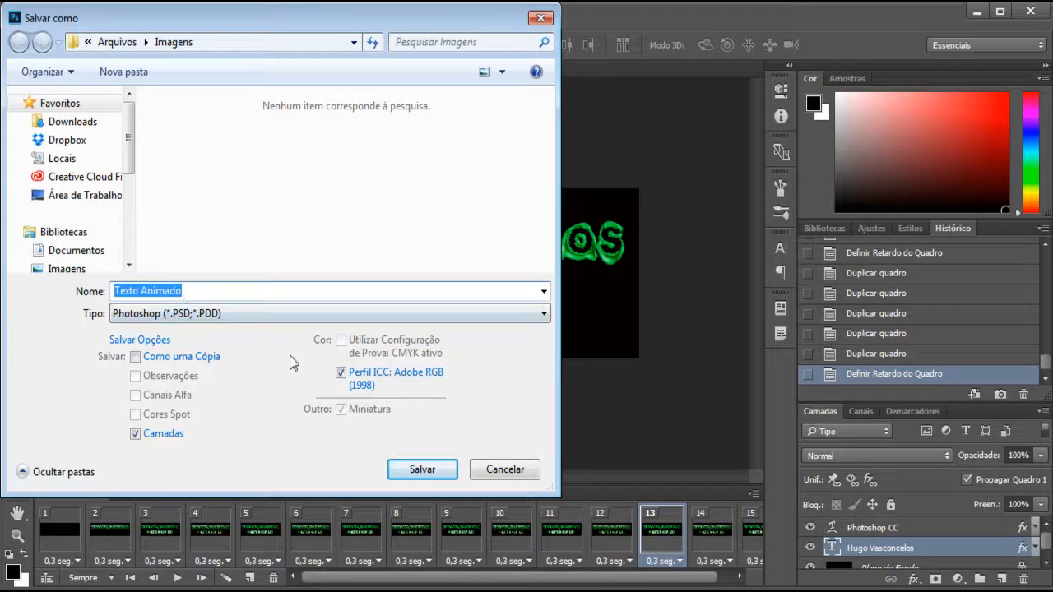
click(438, 472)
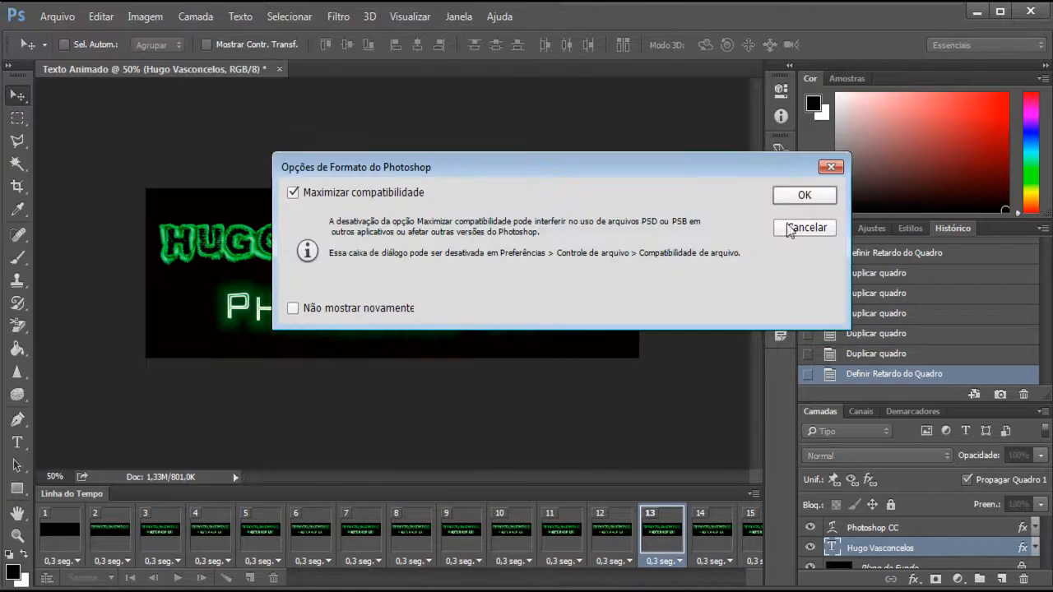
click(793, 200)
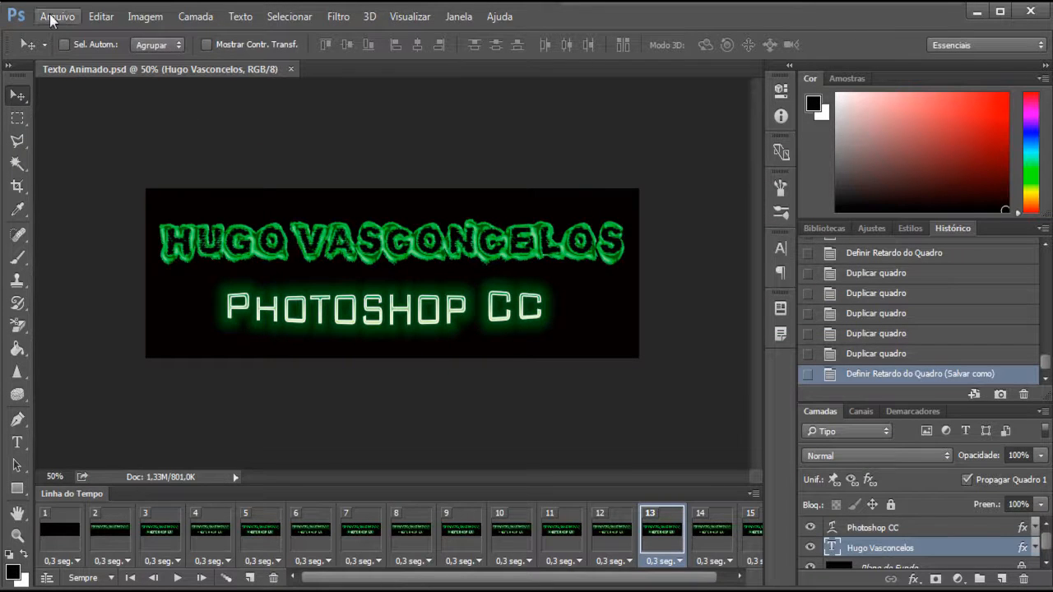
- Save a JPEG copy named Texto Animado in the Imagens folder at quality 7 with the standard baseline format
click(57, 15)
click(71, 216)
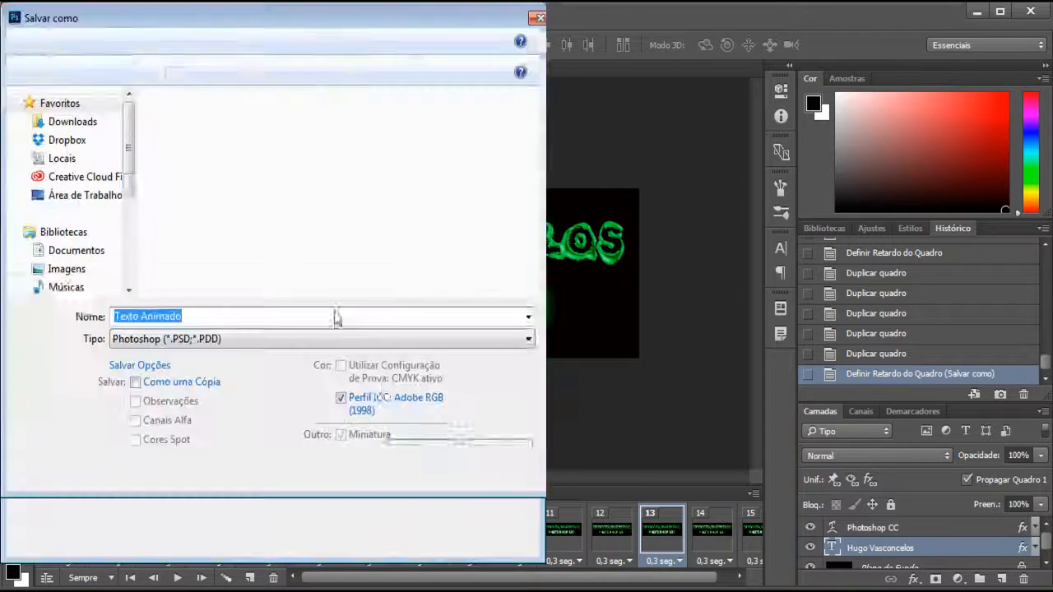
click(260, 313)
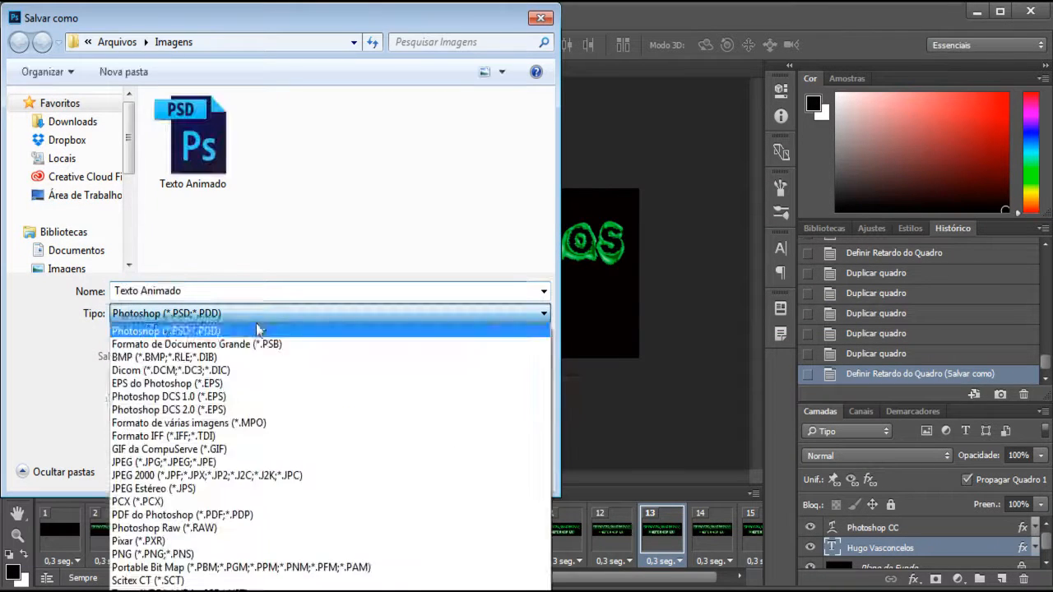
click(164, 463)
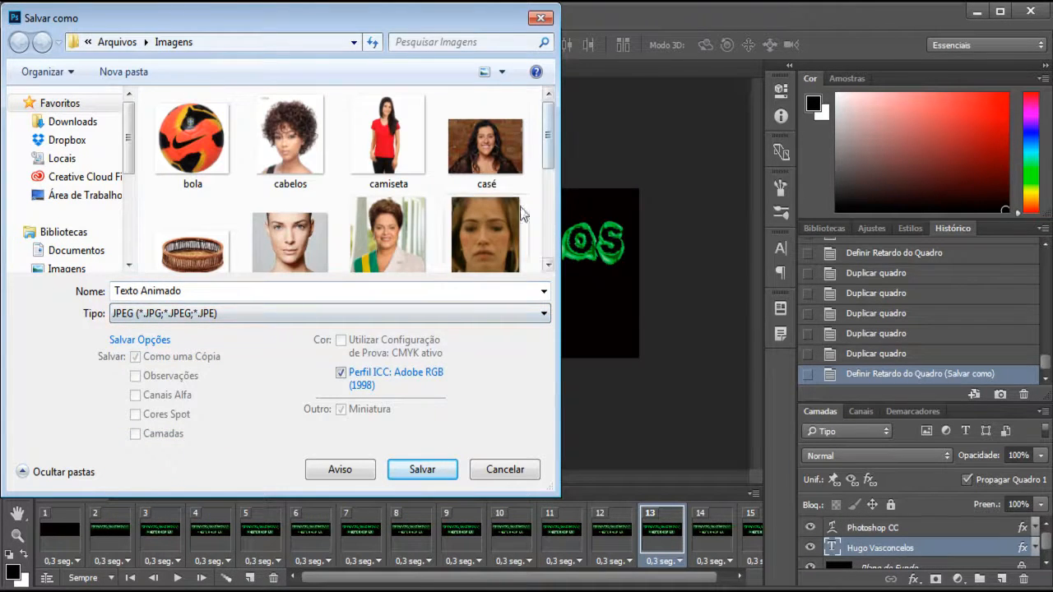
click(422, 469)
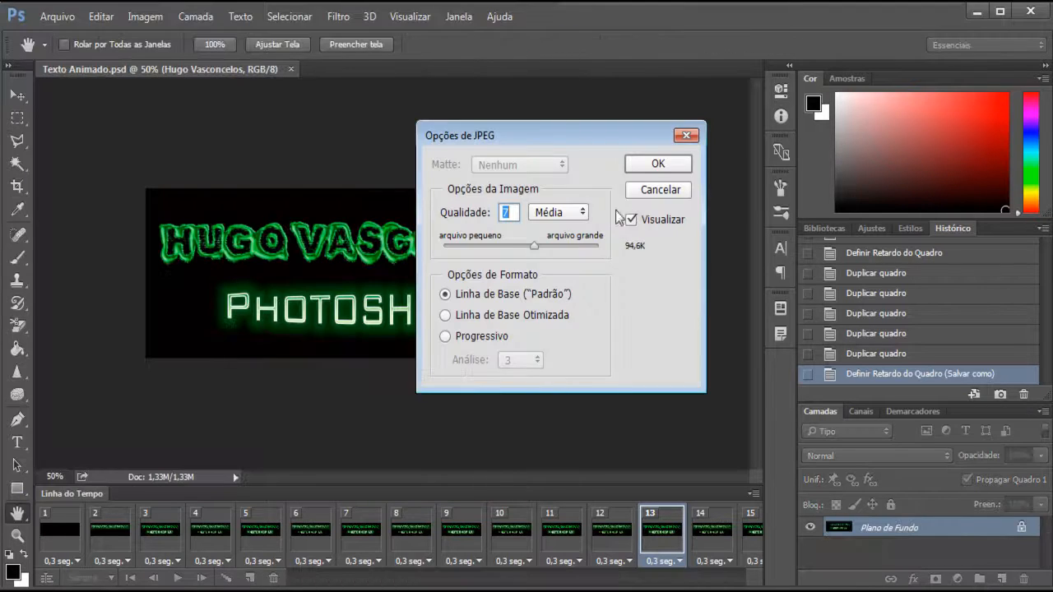
click(657, 166)
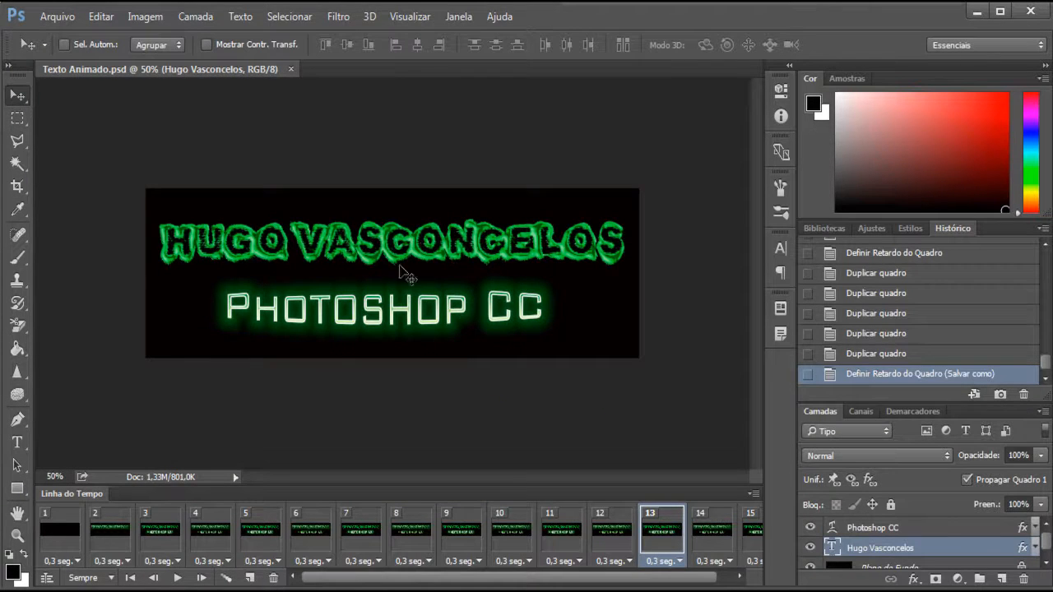
- Switch to Windows Explorer, go to the Imagens folder and open the Texto Animado JPEG in the photo viewer
click(53, 19)
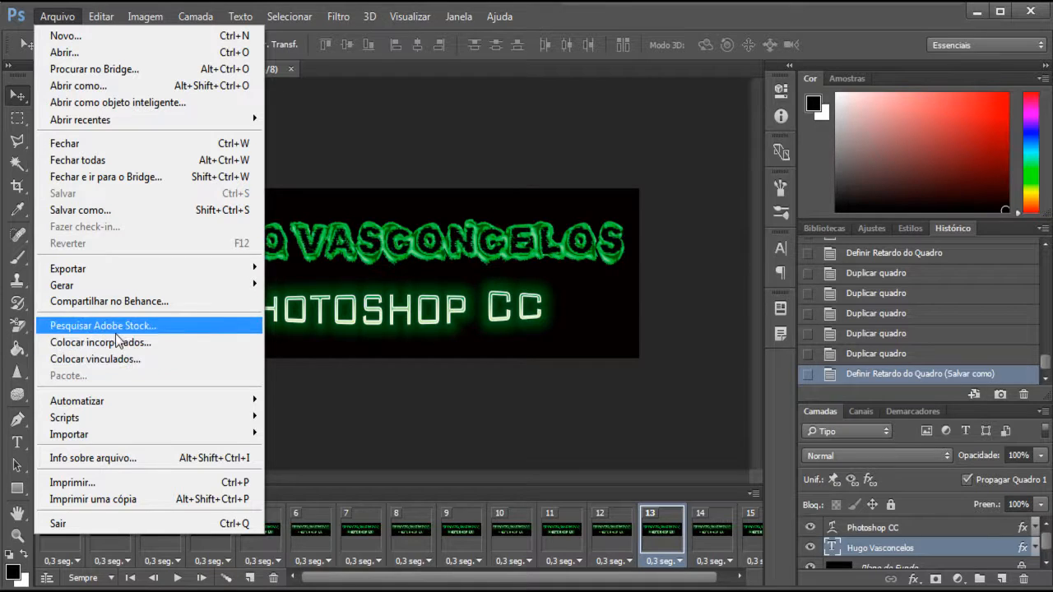
click(327, 362)
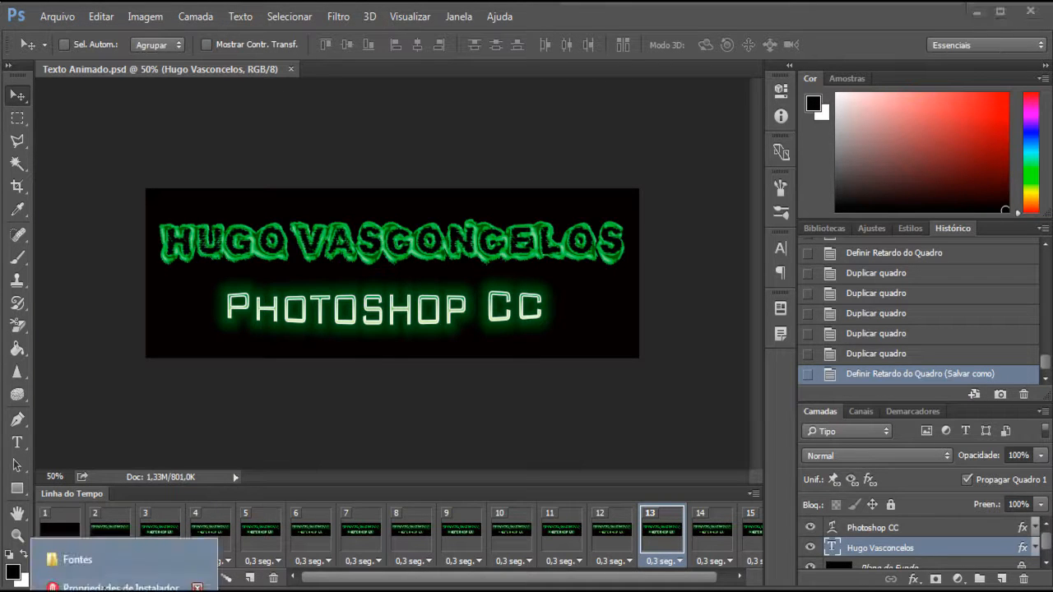
click(107, 563)
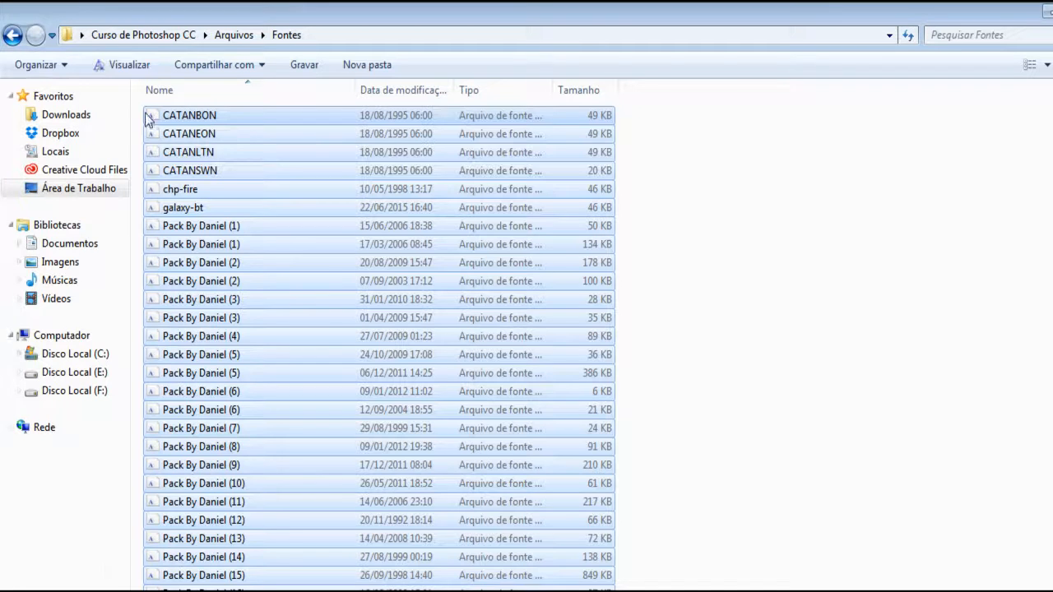
click(6, 38)
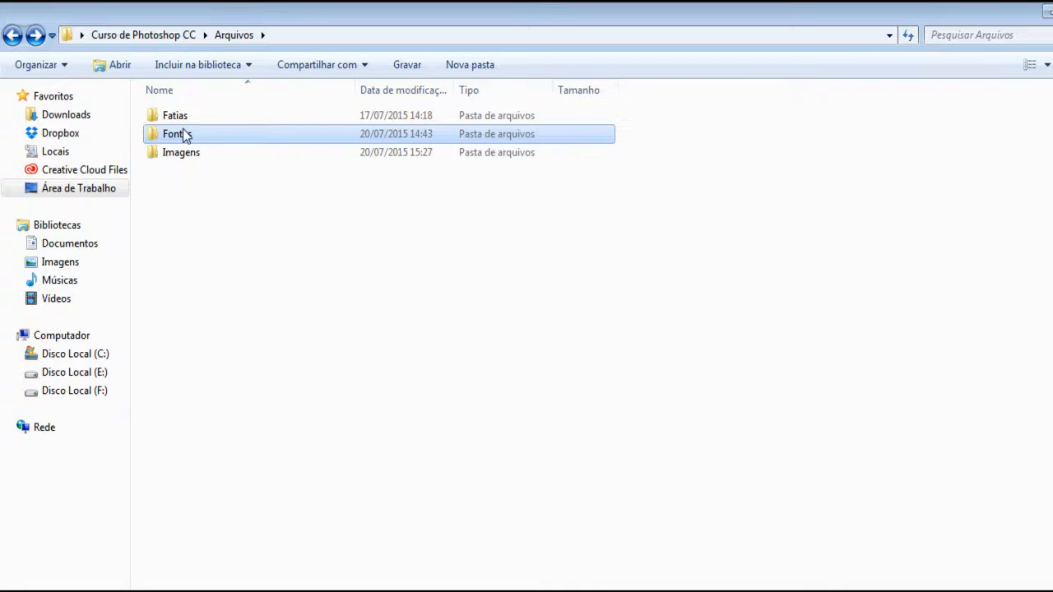
double_click(197, 156)
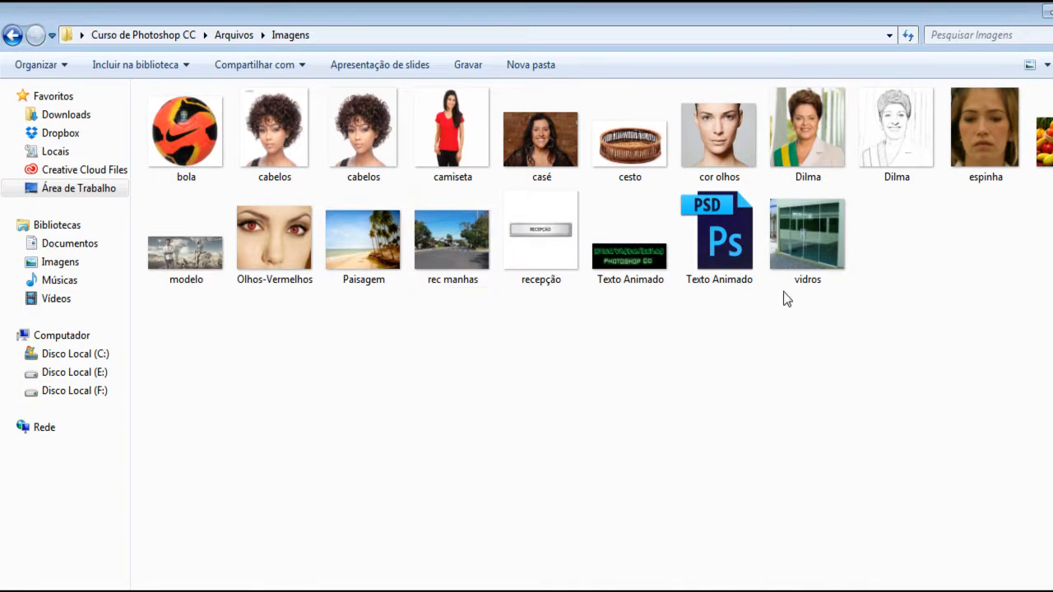
click(709, 263)
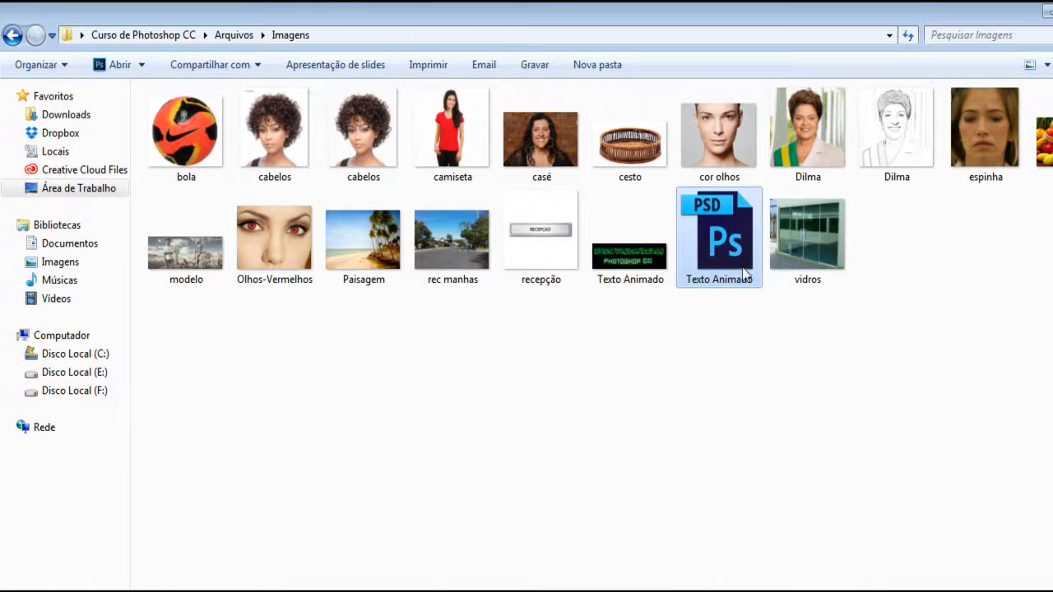
double_click(632, 259)
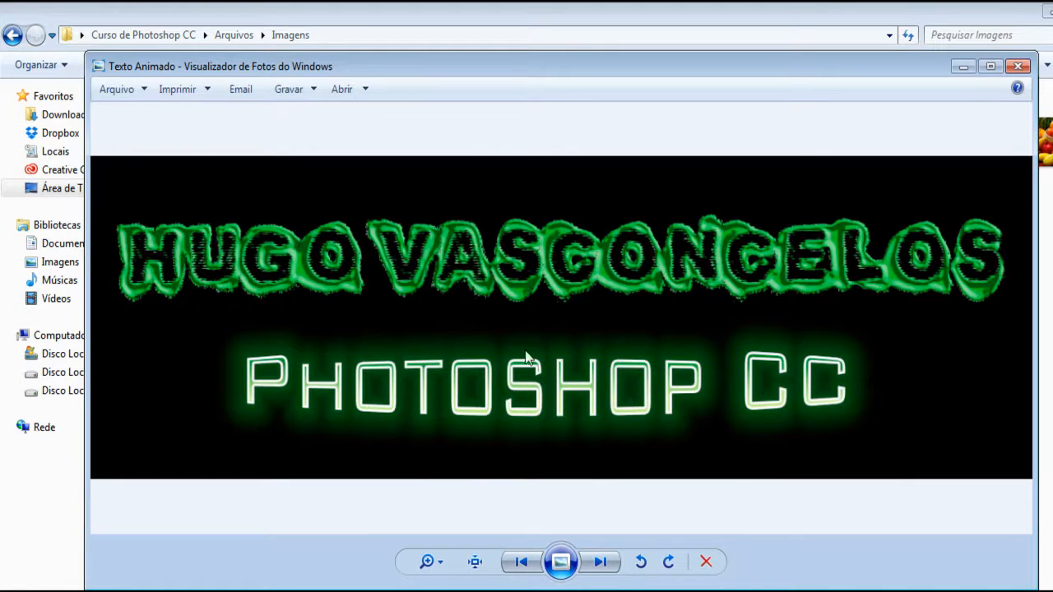
- Inspect the saved JPEG text at different magnifications and return to Photoshop
scroll(803, 263, up, 1)
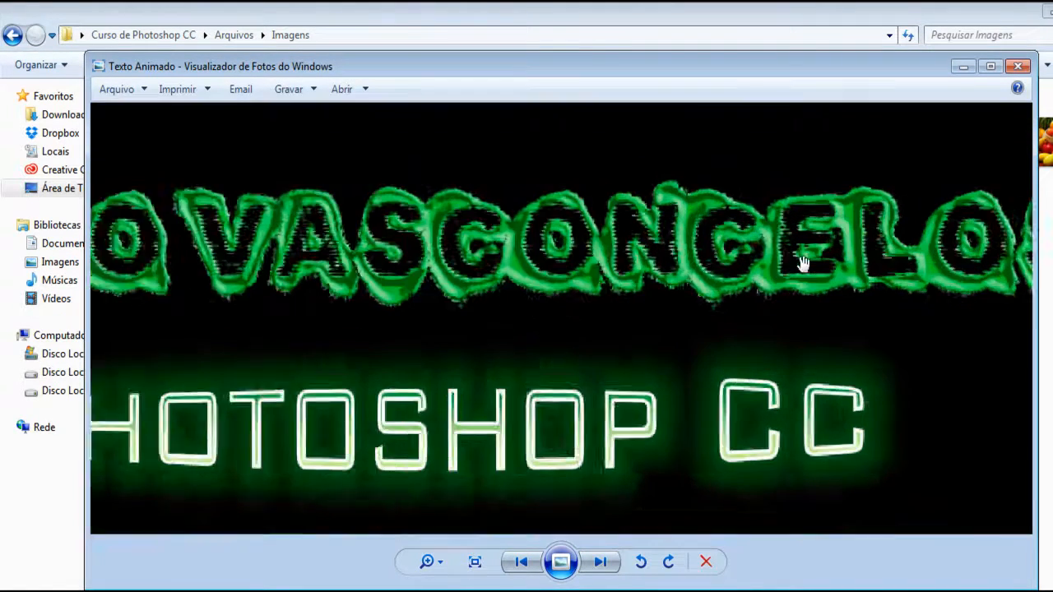
scroll(800, 265, down, 2)
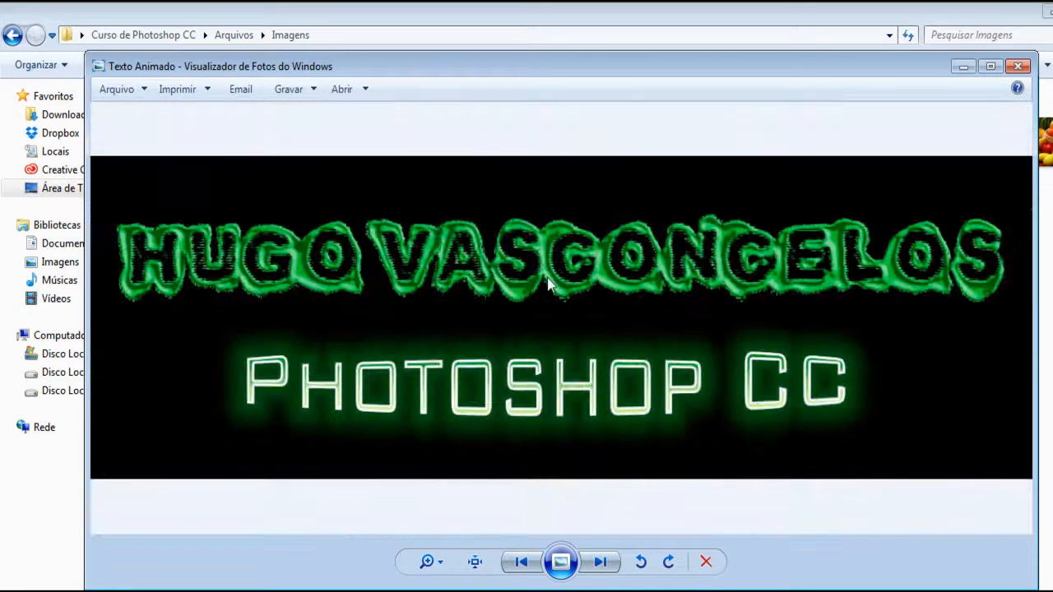
scroll(531, 362, up, 1)
scroll(535, 388, down, 1)
click(964, 67)
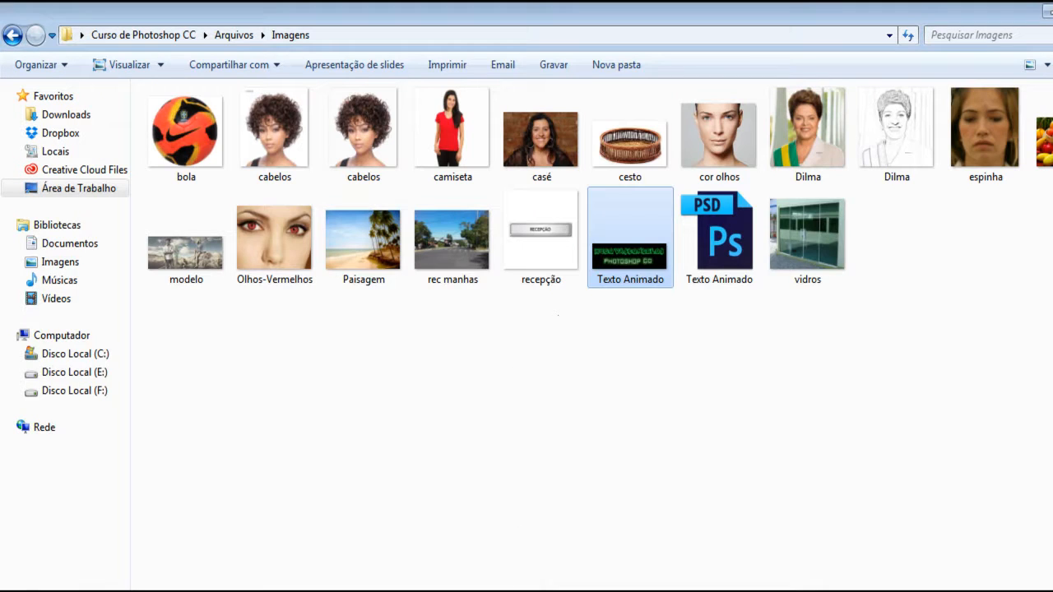
click(1050, 11)
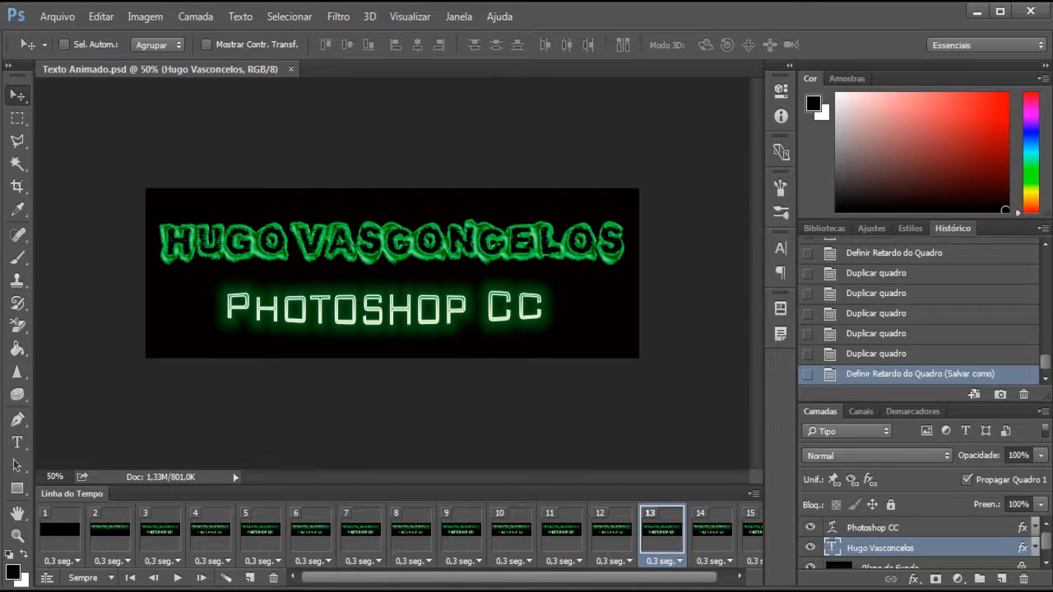
- Start a legacy Save for Web export of the animation and set its format to GIF
click(69, 16)
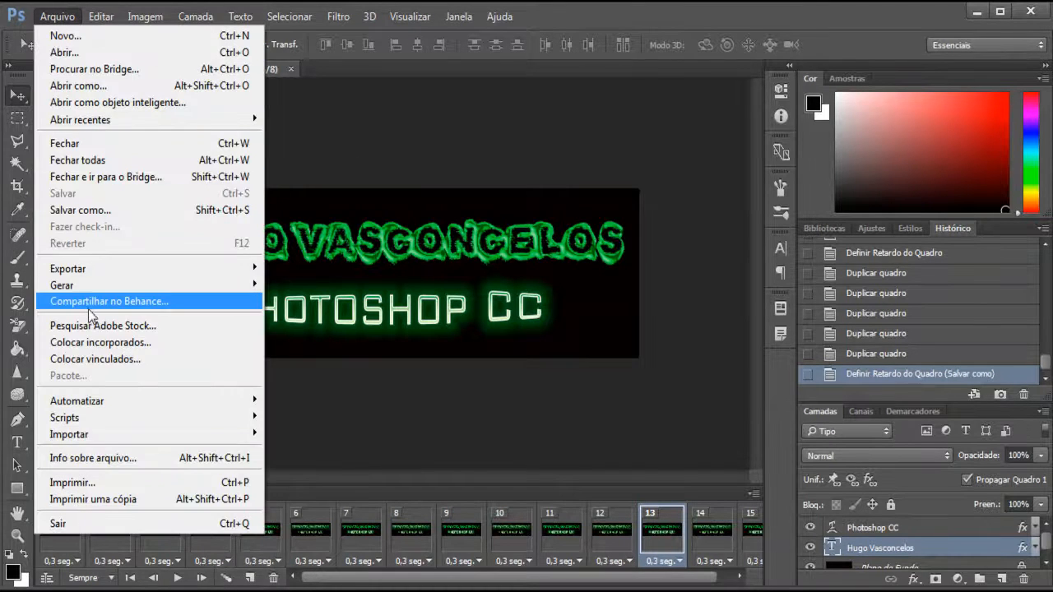
mouse_move(82, 270)
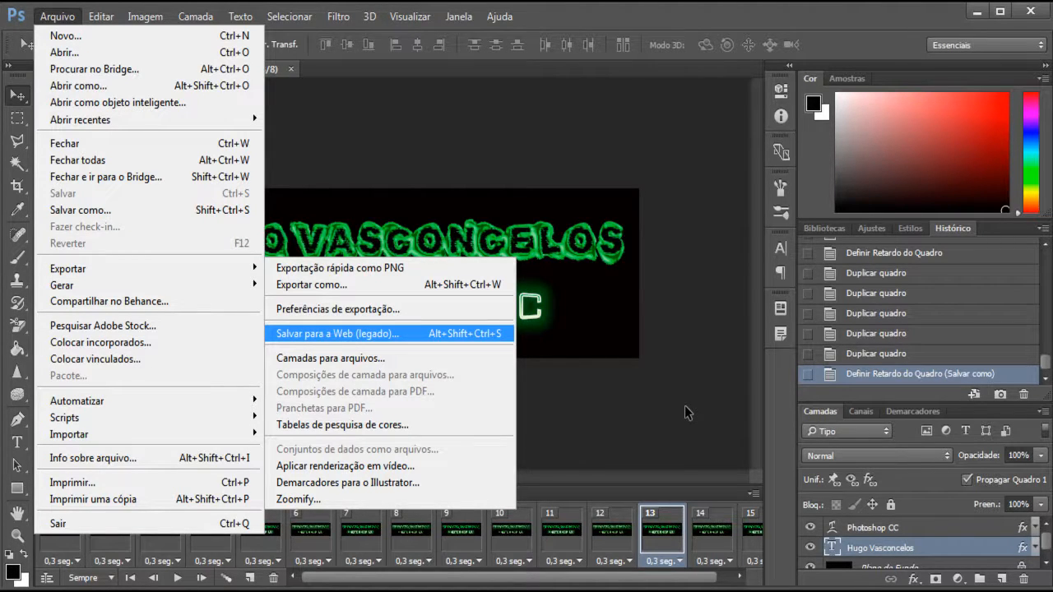
key(Return)
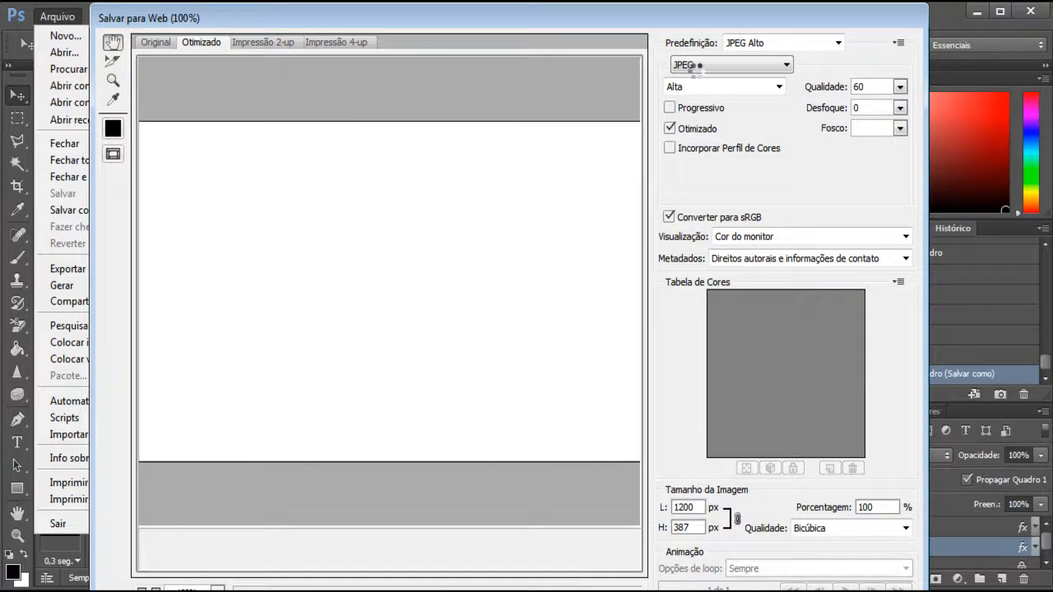
click(696, 69)
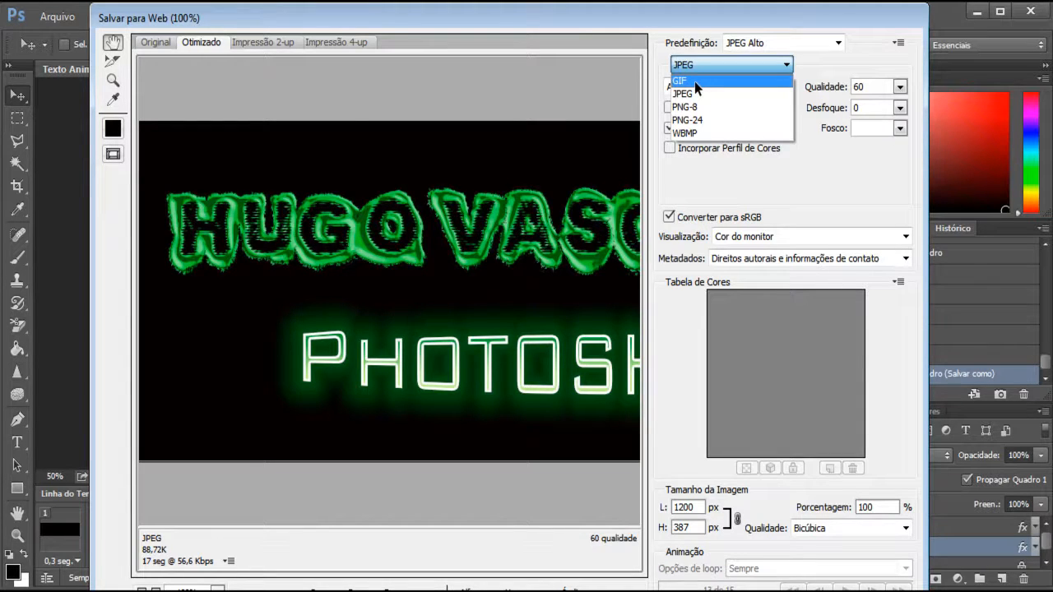
click(696, 82)
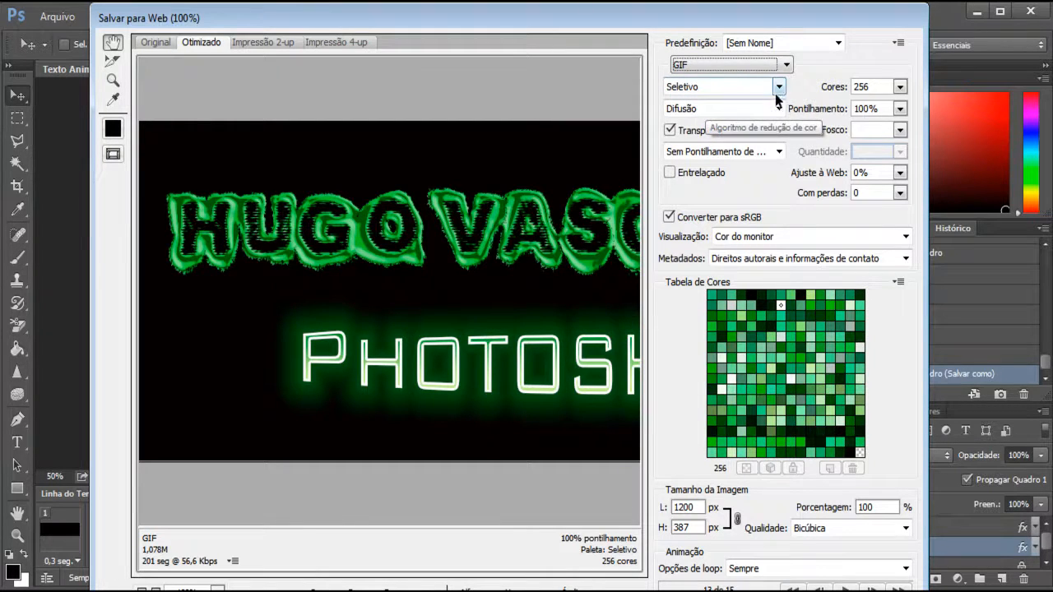
drag(542, 18, 472, 18)
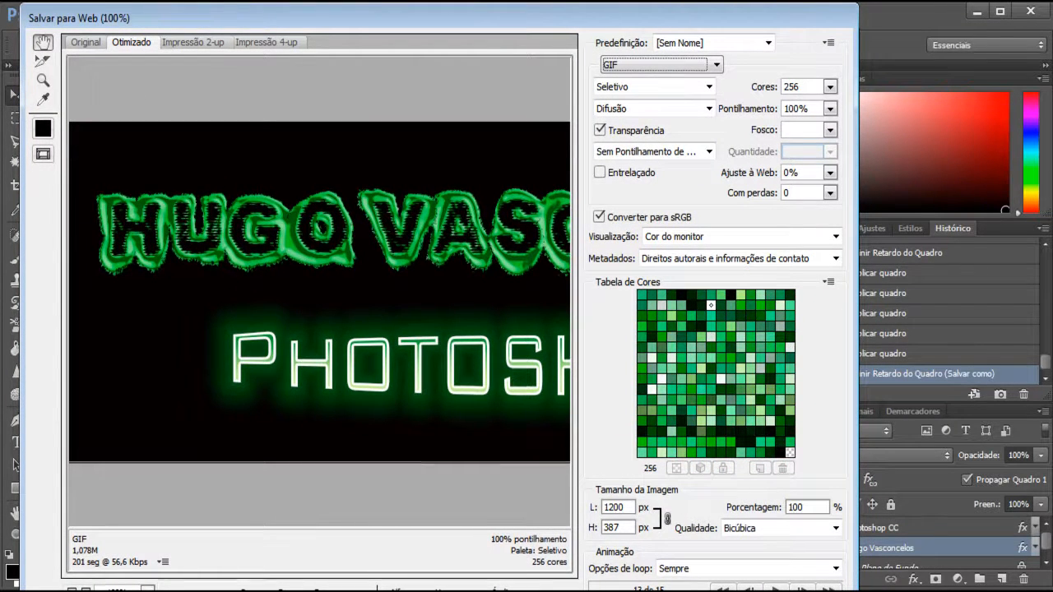
- Start saving the optimized GIF in the Imagens folder under the name Texto-Animado gif, with the HTML e Imagens format
click(658, 591)
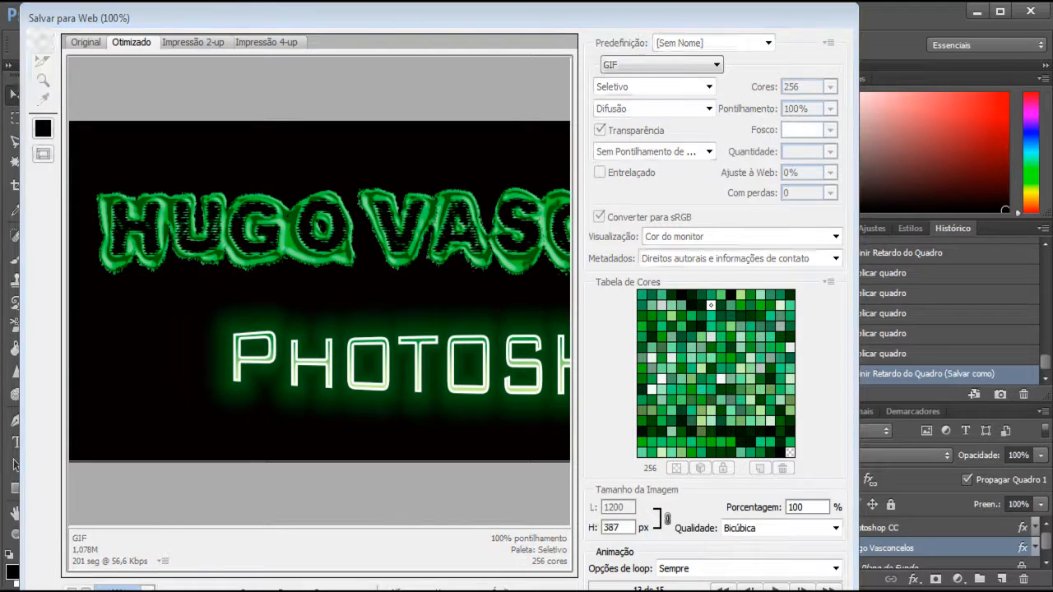
drag(251, 50, 492, 63)
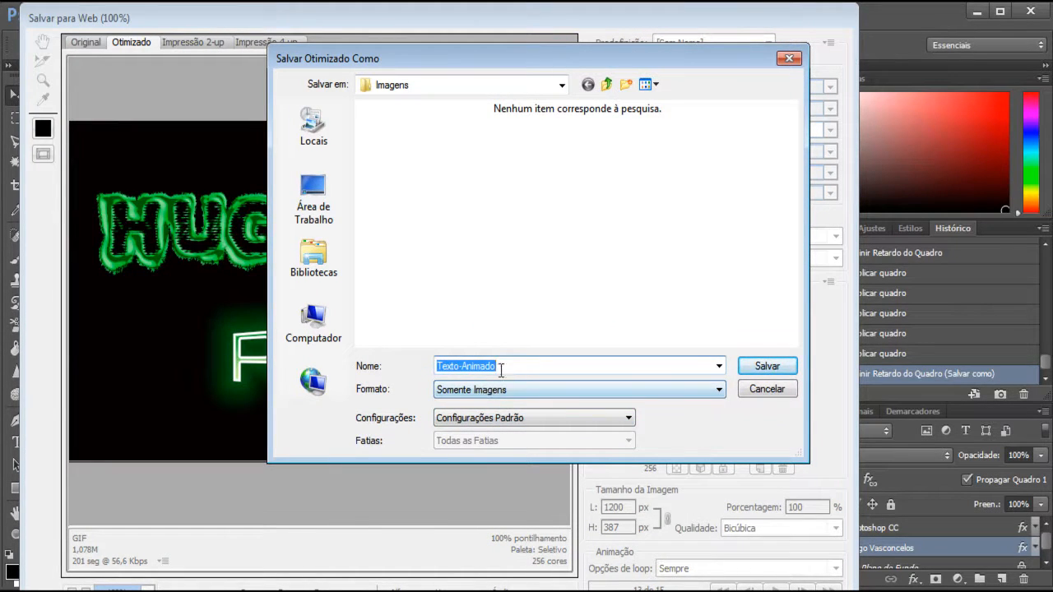
click(519, 370)
click(466, 398)
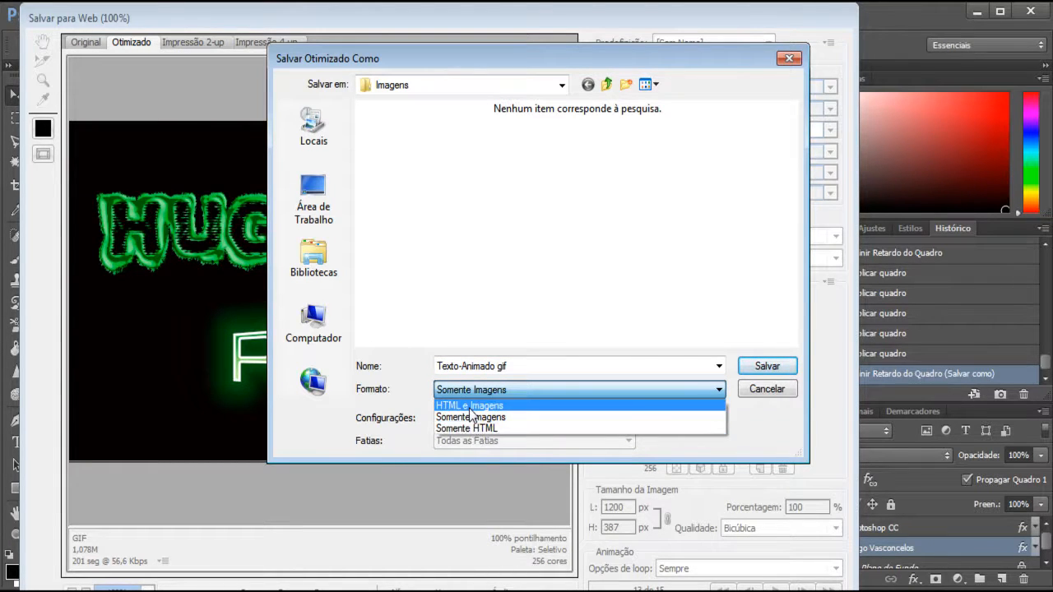
click(469, 406)
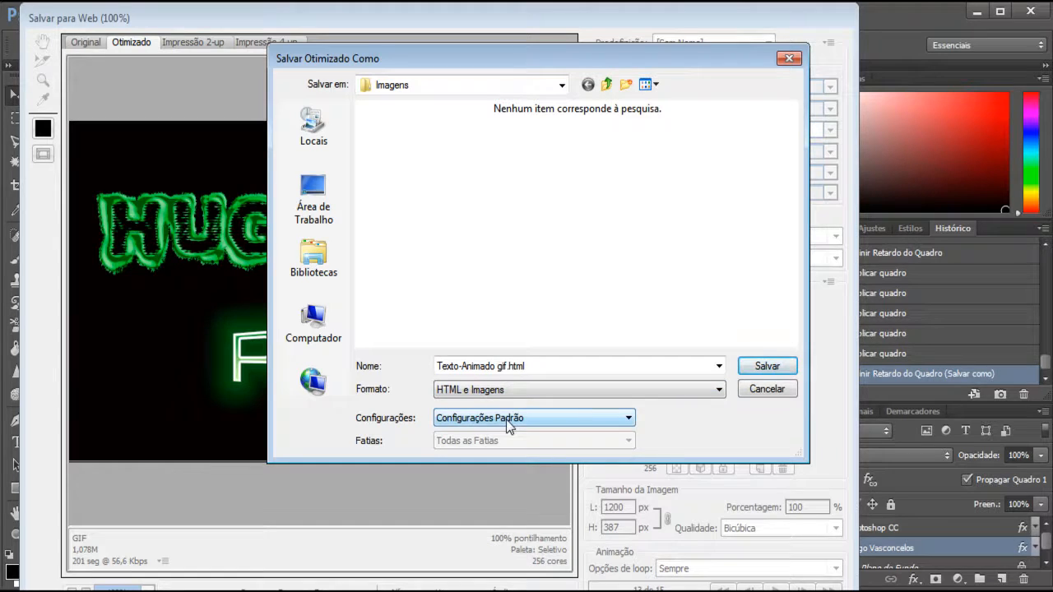
- Switch the save format to Somente Imagens and back to HTML e Imagens
click(492, 390)
click(485, 417)
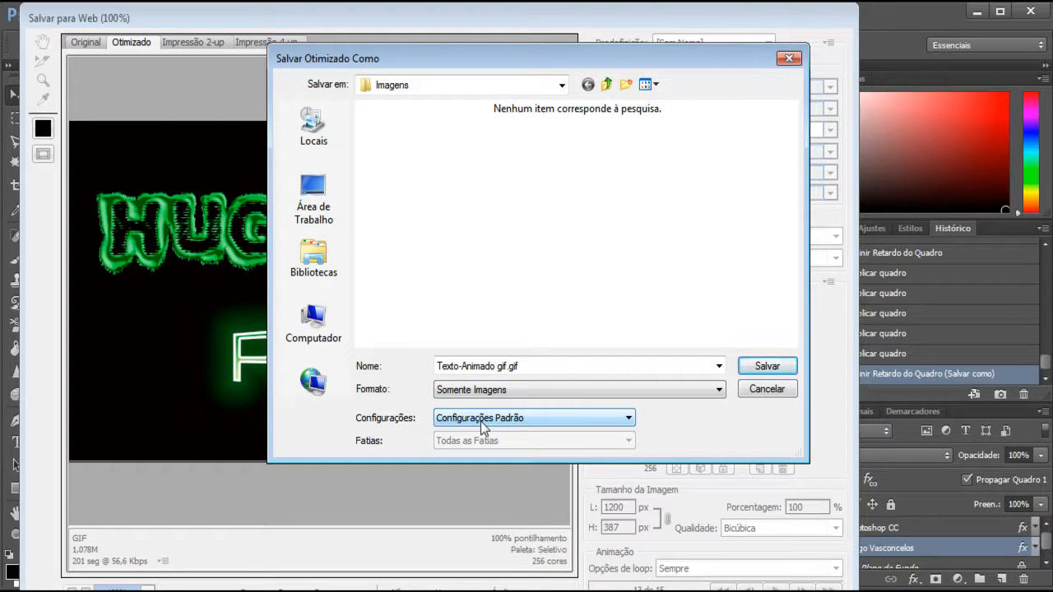
click(486, 391)
click(488, 407)
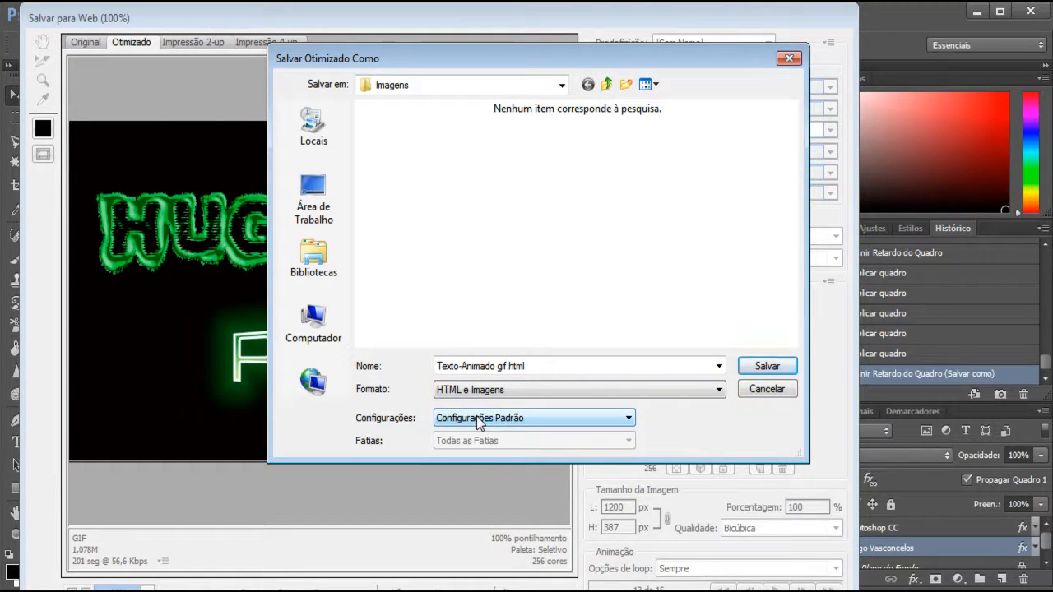
- Keep Configurações Padrão and save the web export as HTML with images
click(480, 420)
click(479, 420)
click(764, 367)
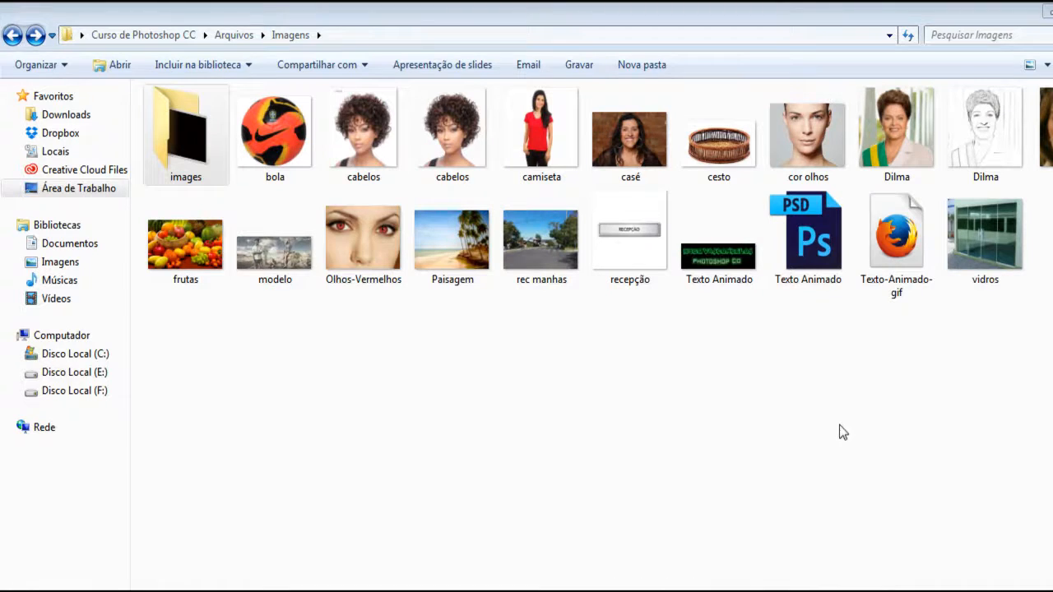
- Switch to Windows Explorer and open the exported Texto-Animado-gif HTML file in Firefox
click(897, 290)
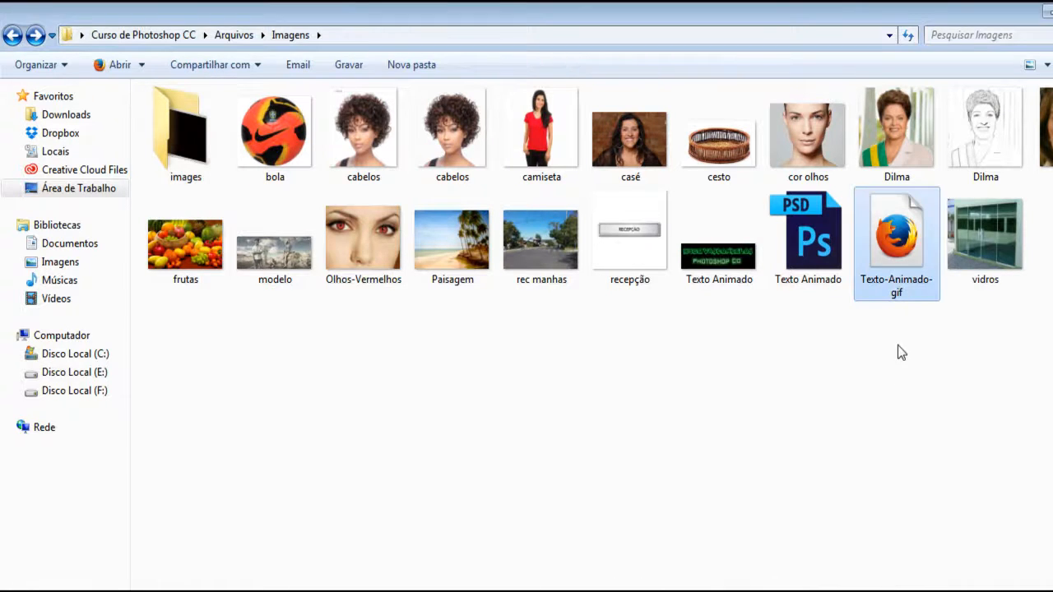
right_click(894, 258)
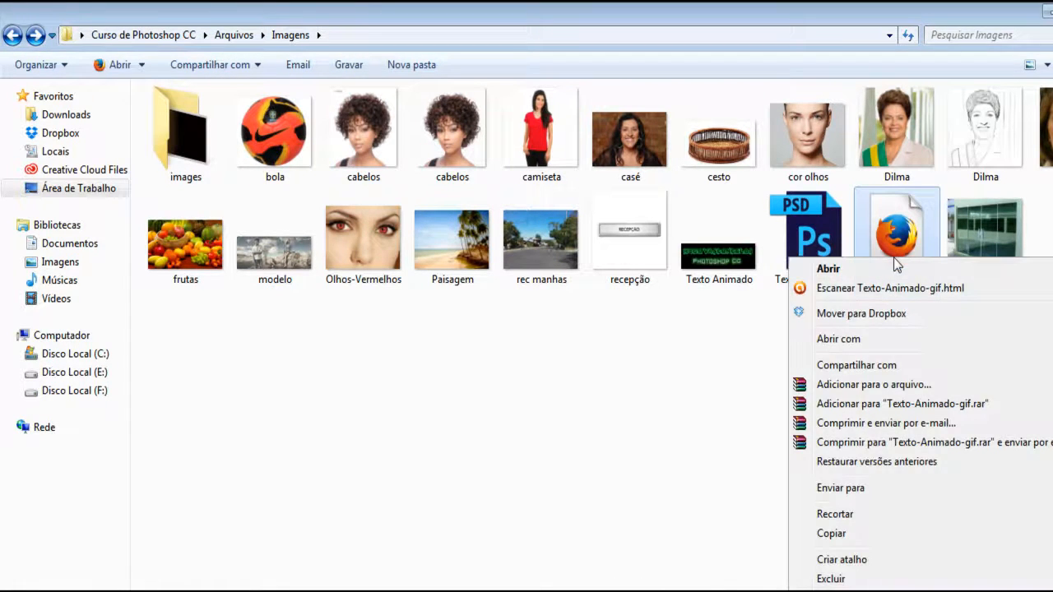
click(449, 355)
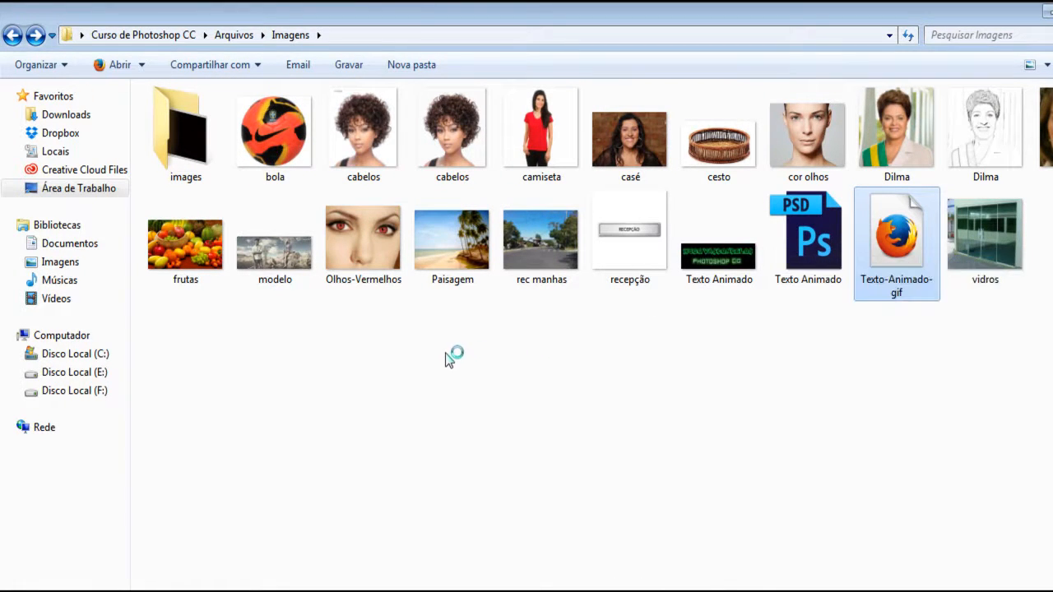
- Open the exported images subfolder and show the Open With choices for the Texto-Animado-gif GIF
double_click(179, 164)
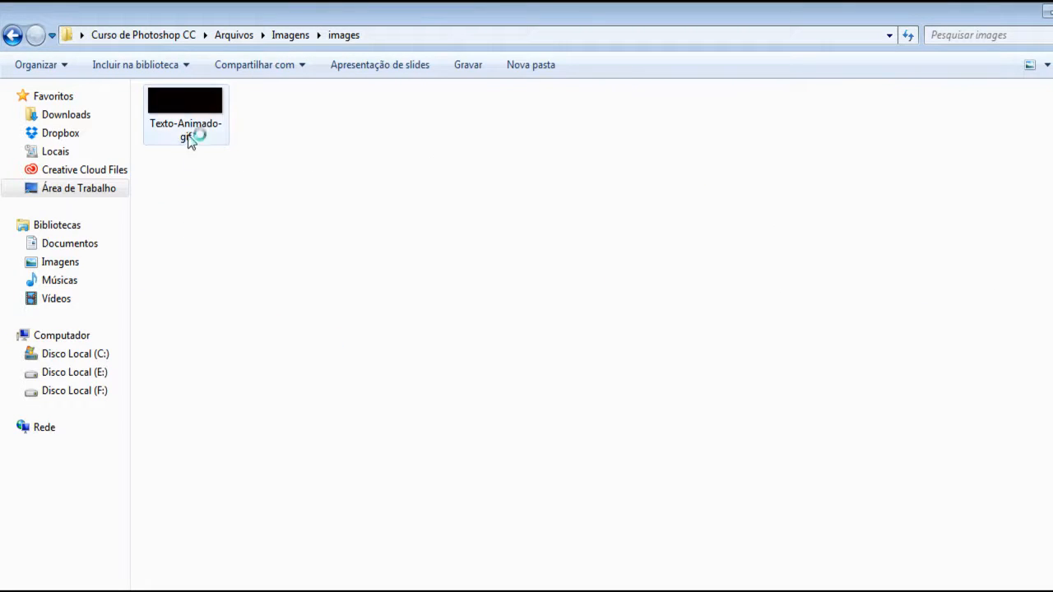
click(193, 137)
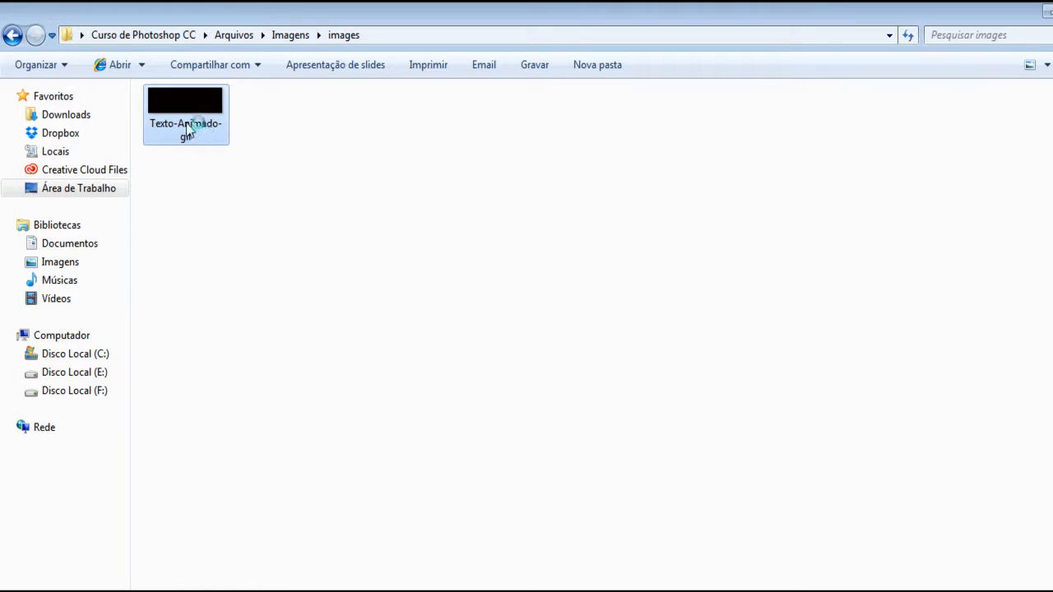
right_click(188, 130)
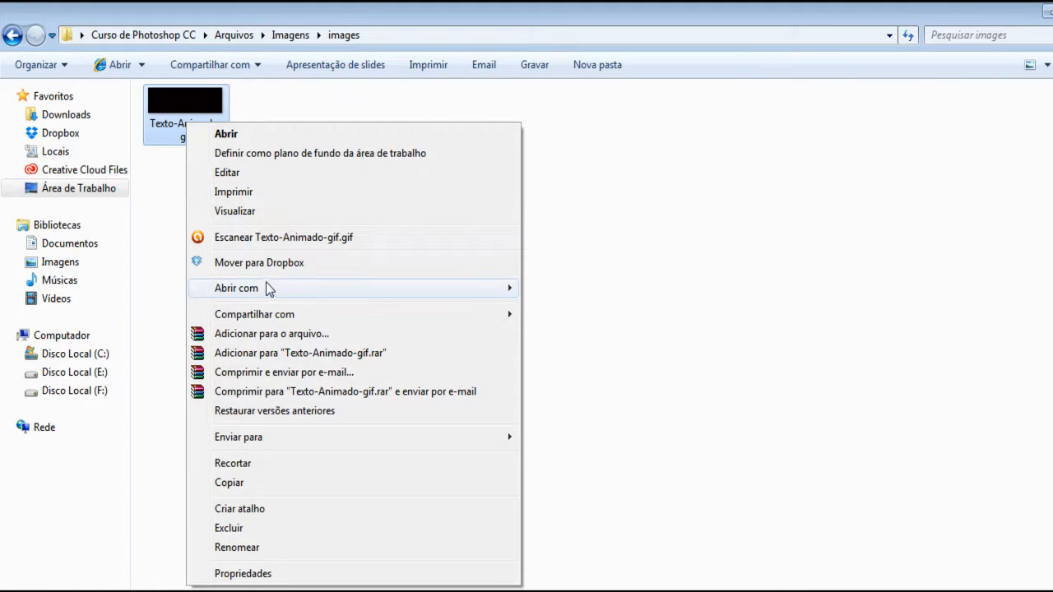
mouse_move(270, 290)
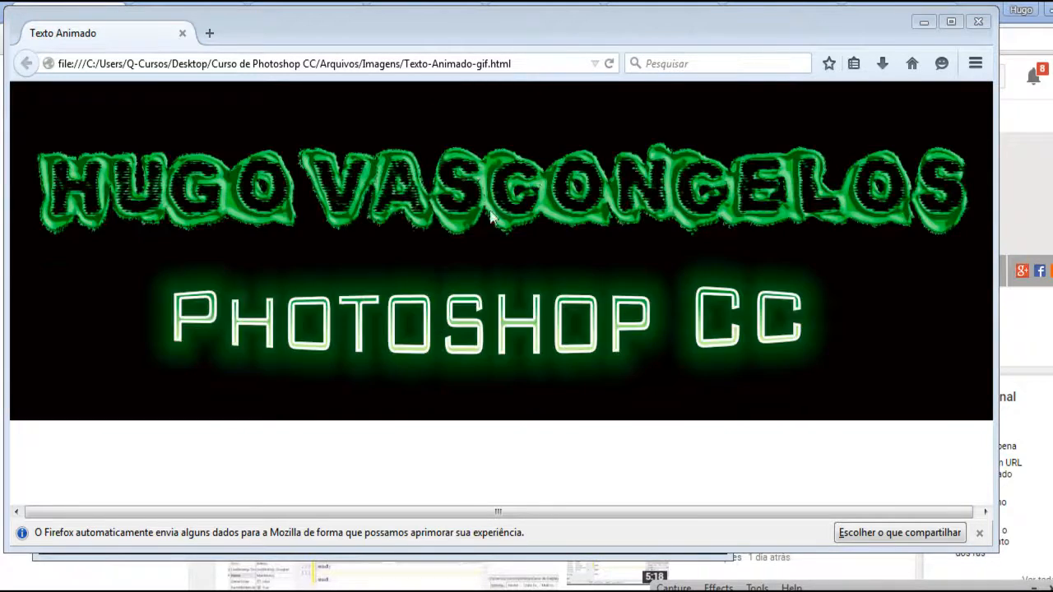
- Close the Firefox windows with the animation preview and the start page, and return to Photoshop
click(977, 23)
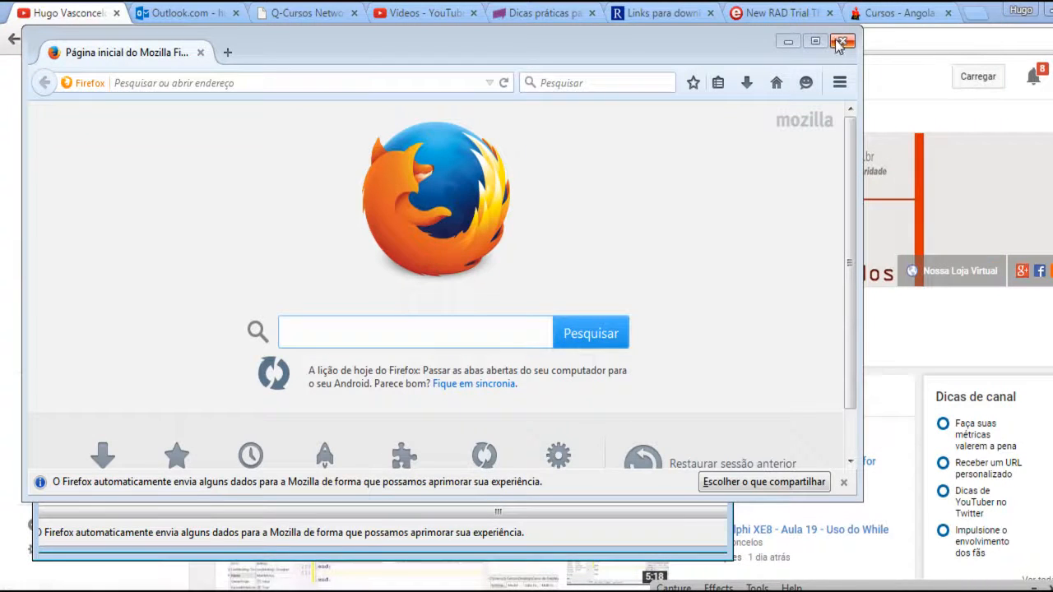
click(842, 40)
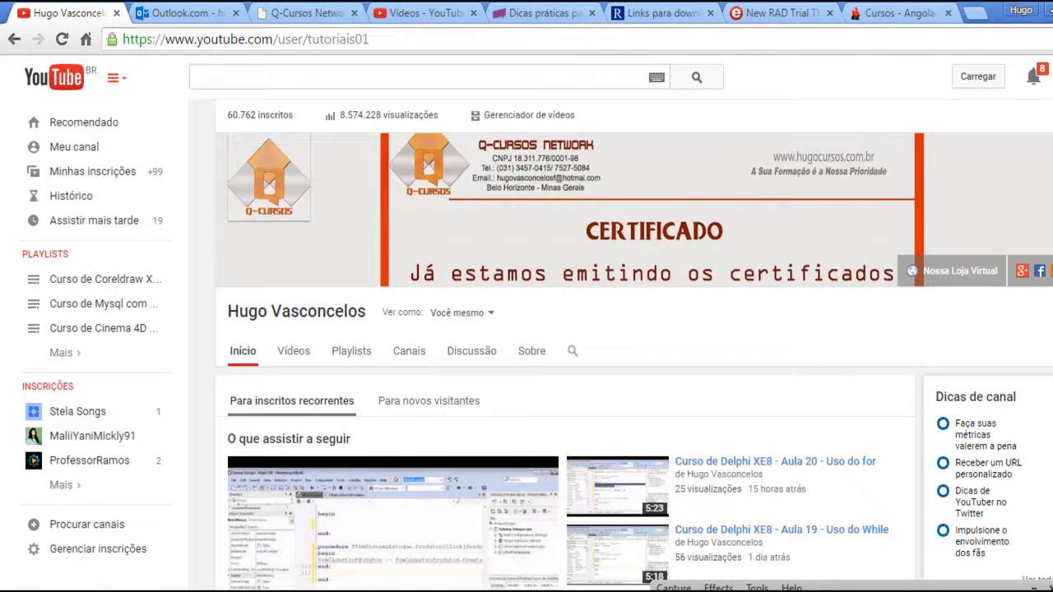
key(alt+Tab)
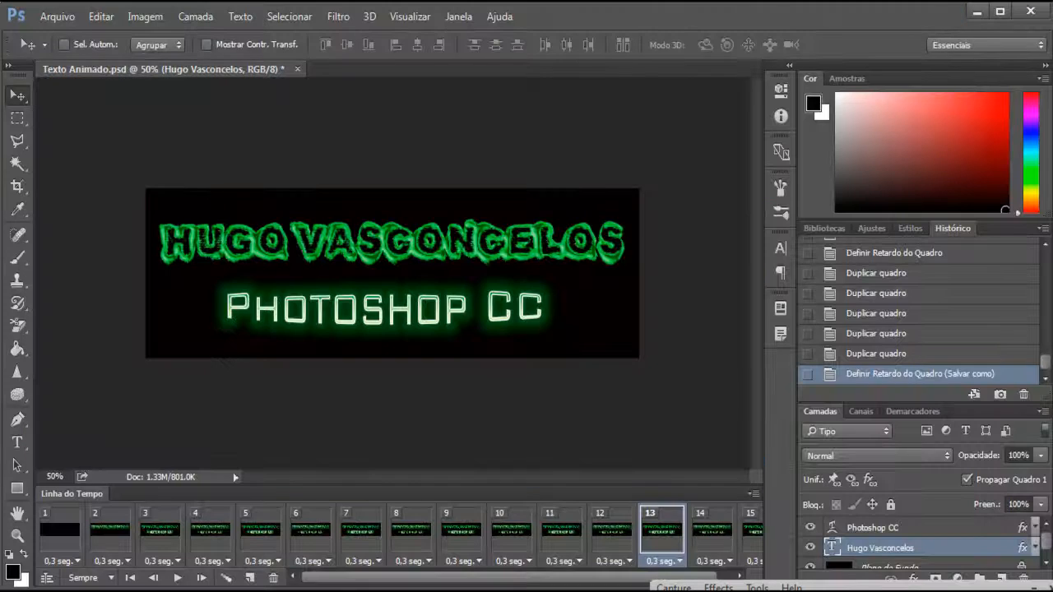